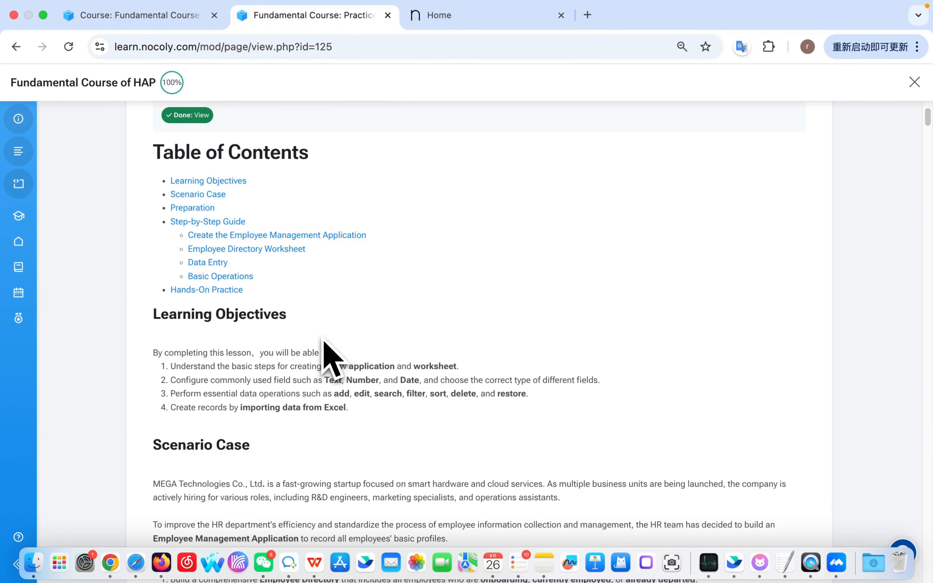
Step: Review the lesson's objectives, scenario and preparation notes, and download the Employee Directory.xlsx file to the desktop
scroll(327, 357, down, 2)
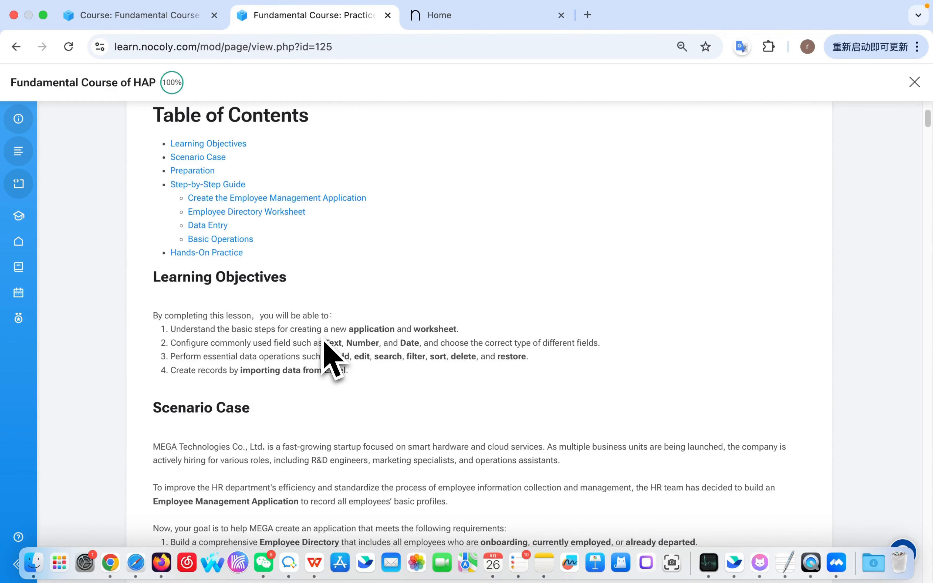
scroll(327, 356, down, 10)
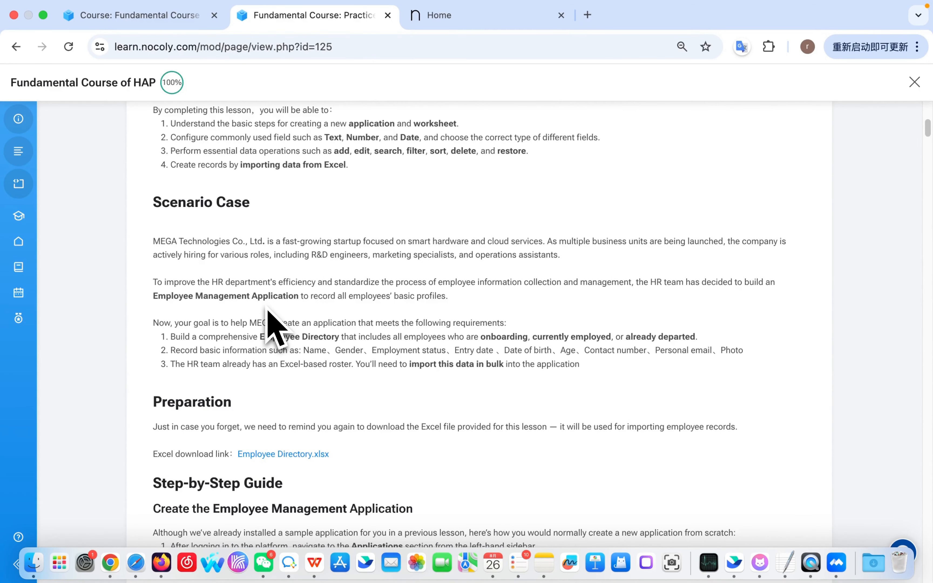
scroll(275, 327, down, 1)
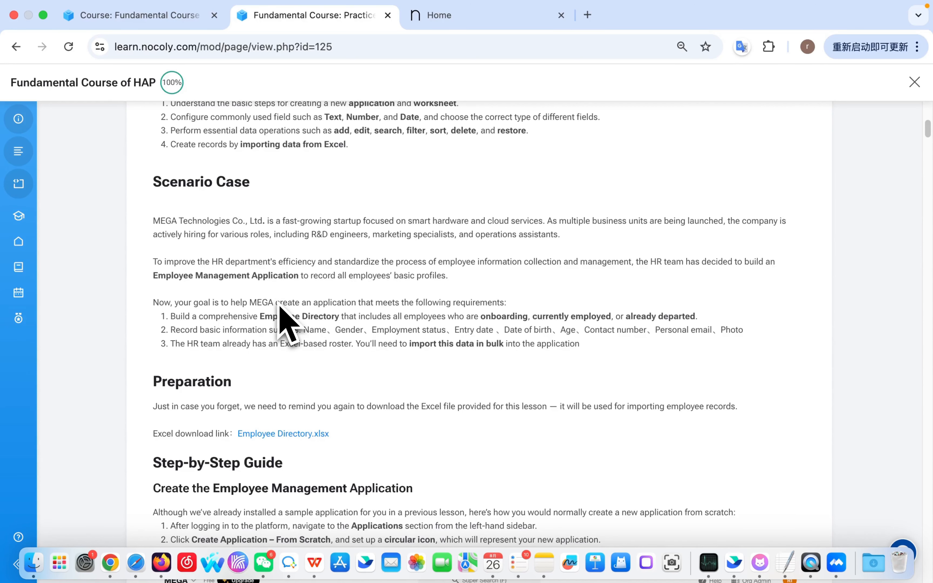
scroll(279, 306, down, 2)
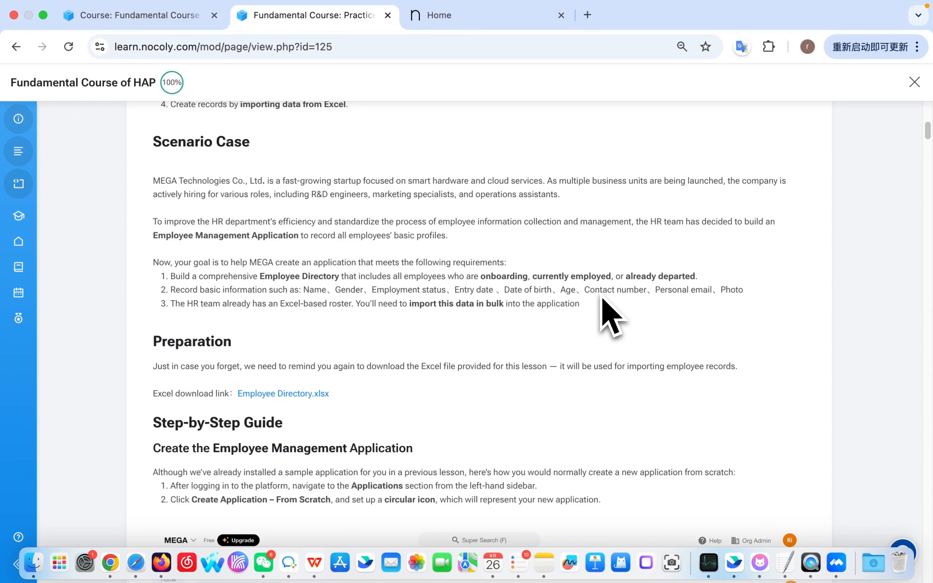
scroll(540, 305, down, 3)
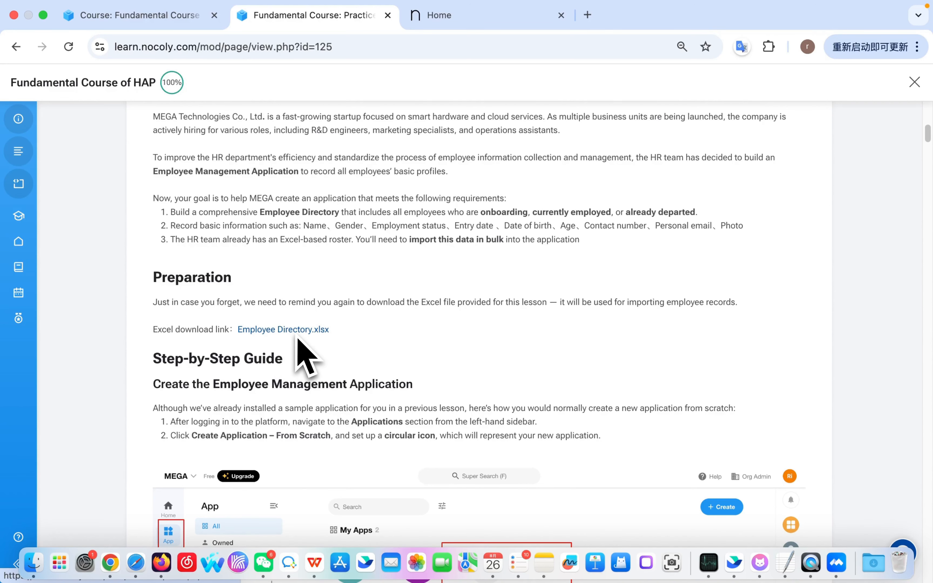
scroll(297, 340, down, 1)
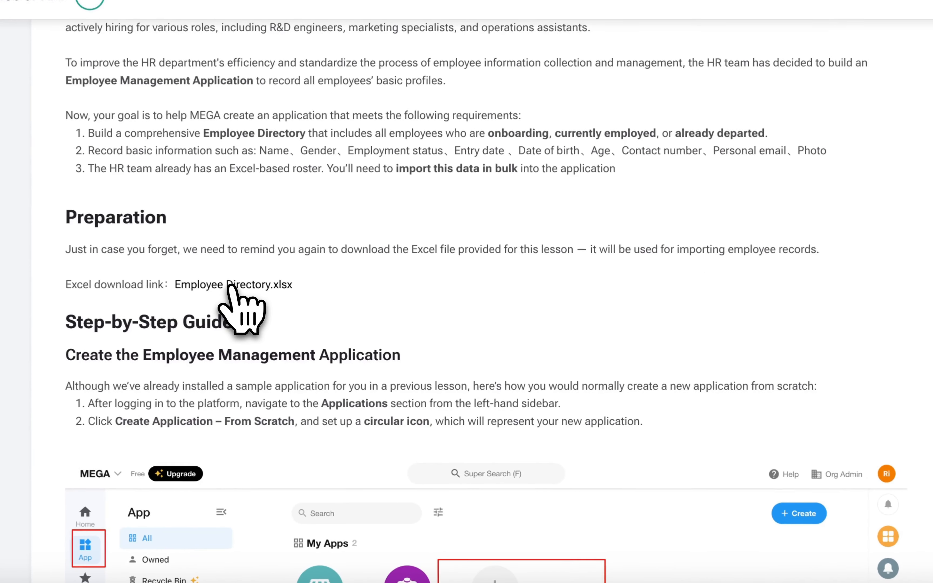
click(280, 308)
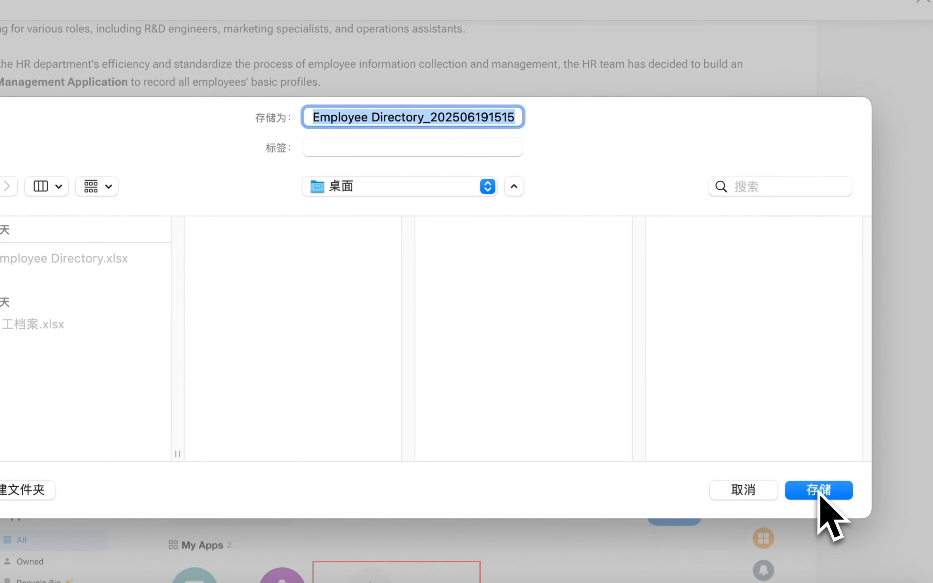
click(818, 492)
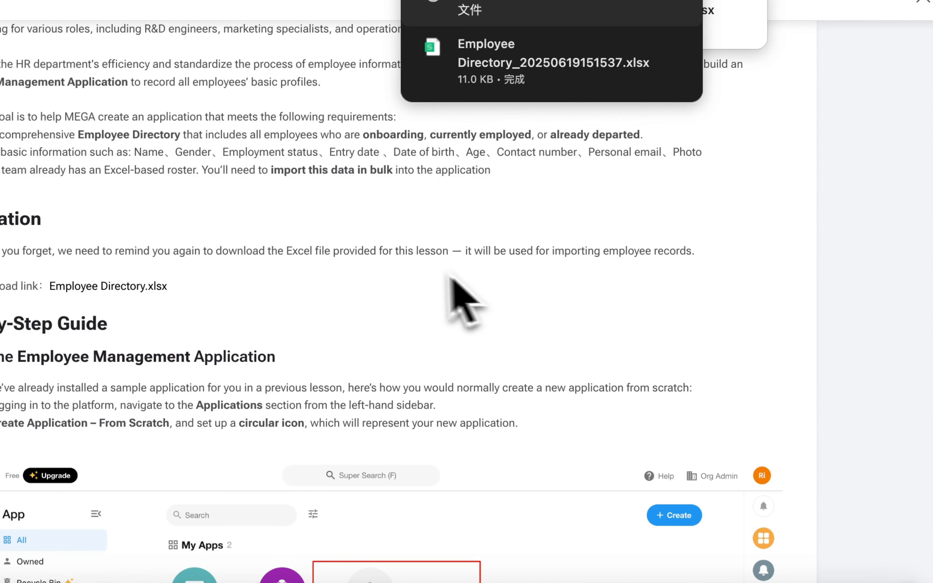
Step: Examine the lesson's instructions for creating the Employee Management application and the section list on the Fundamental Course page
scroll(494, 233, down, 1)
scroll(494, 233, up, 1)
scroll(501, 247, down, 2)
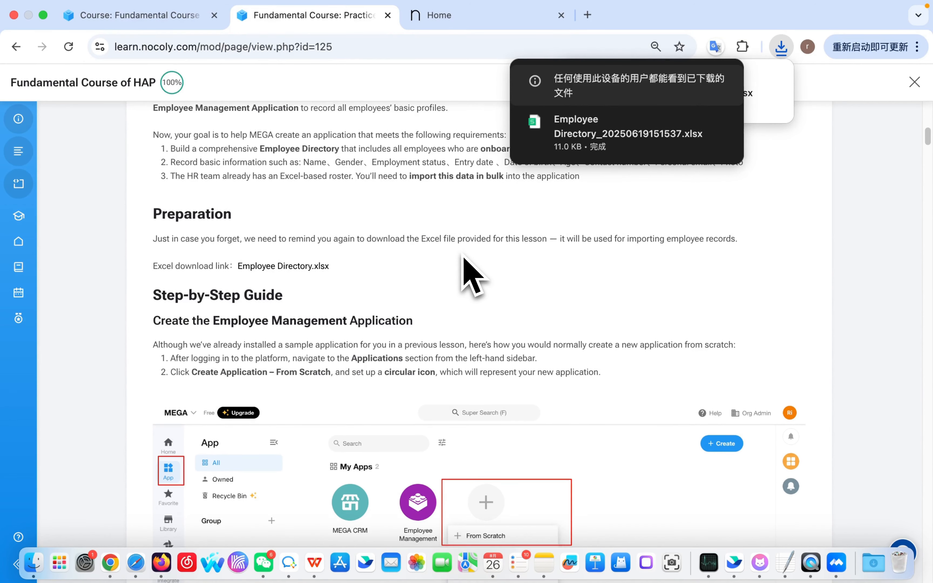
scroll(472, 244, down, 6)
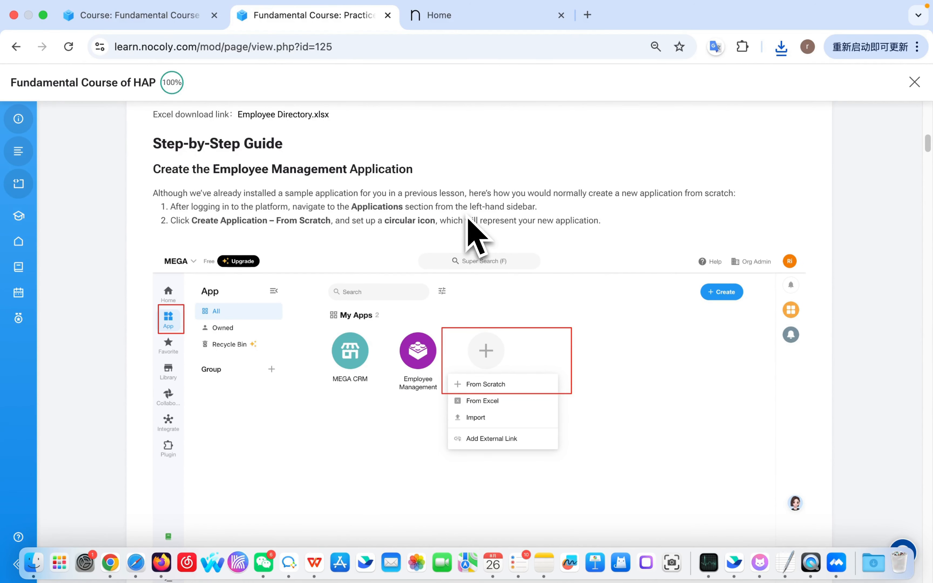
click(173, 16)
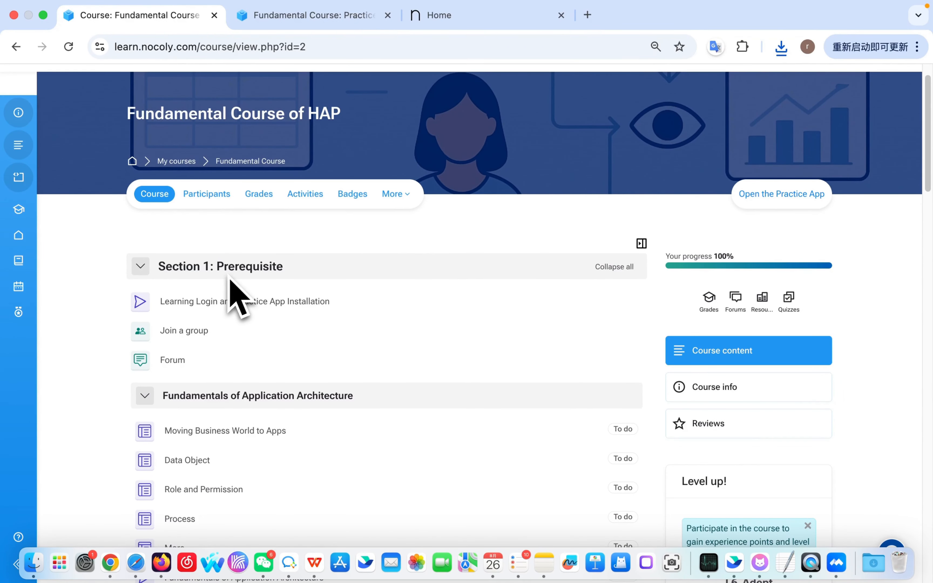
scroll(270, 297, down, 1)
scroll(272, 299, down, 15)
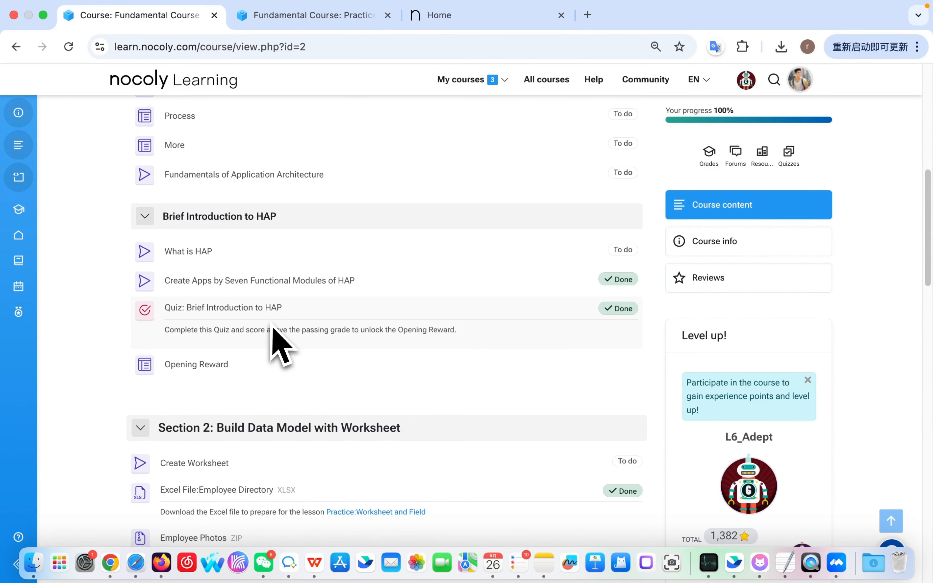
scroll(274, 330, up, 15)
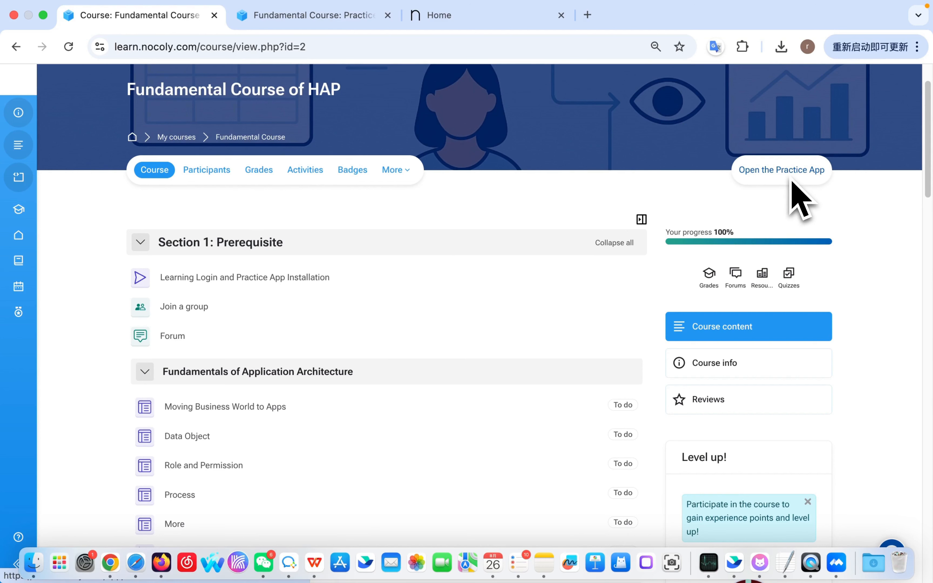
Step: Return to the Practice:Worksheet and Field lesson and open the practice app from there
click(304, 23)
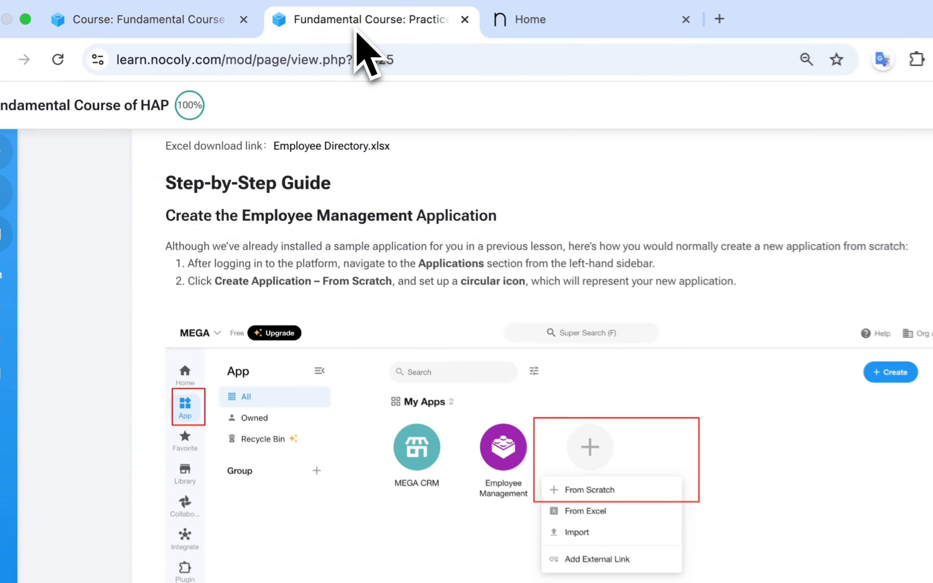
scroll(328, 278, down, 1)
scroll(323, 303, up, 1)
scroll(327, 273, down, 1)
scroll(328, 266, up, 10)
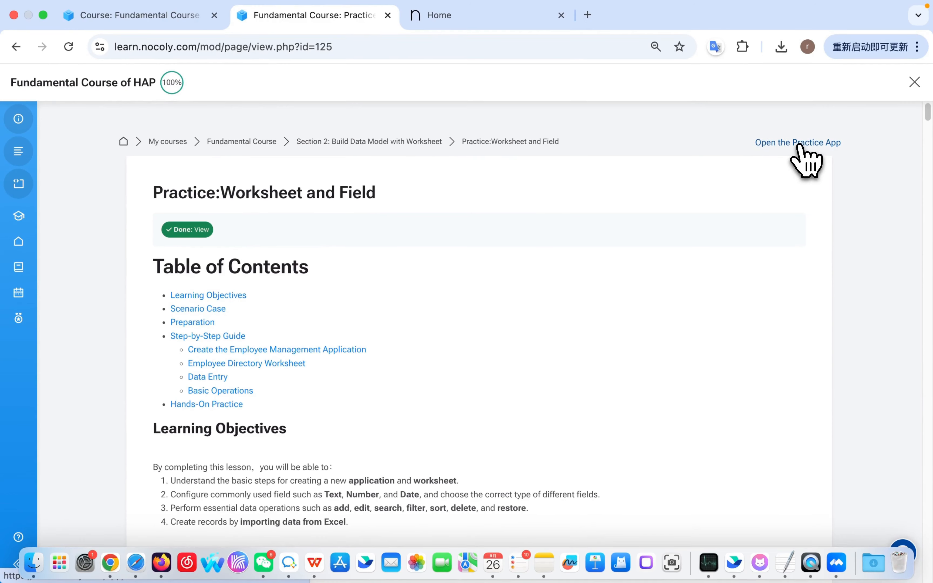
click(779, 160)
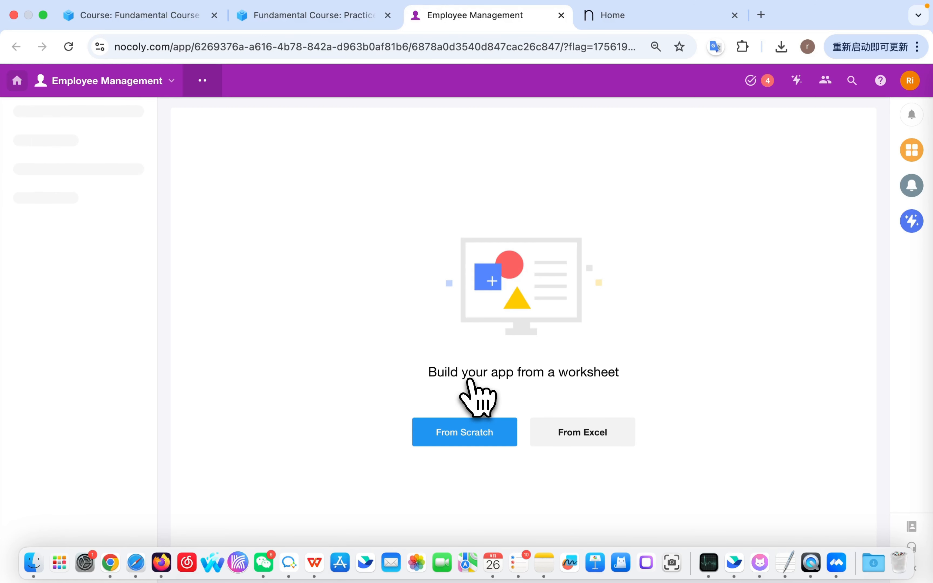
Step: Create a worksheet from scratch named Employee Directory in the Employee Management app
click(468, 433)
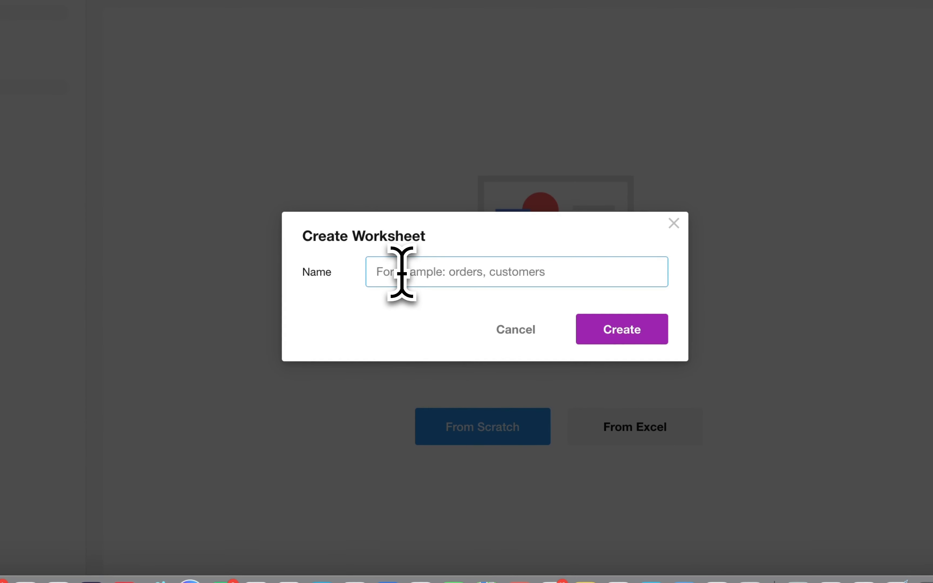
text(Employee)
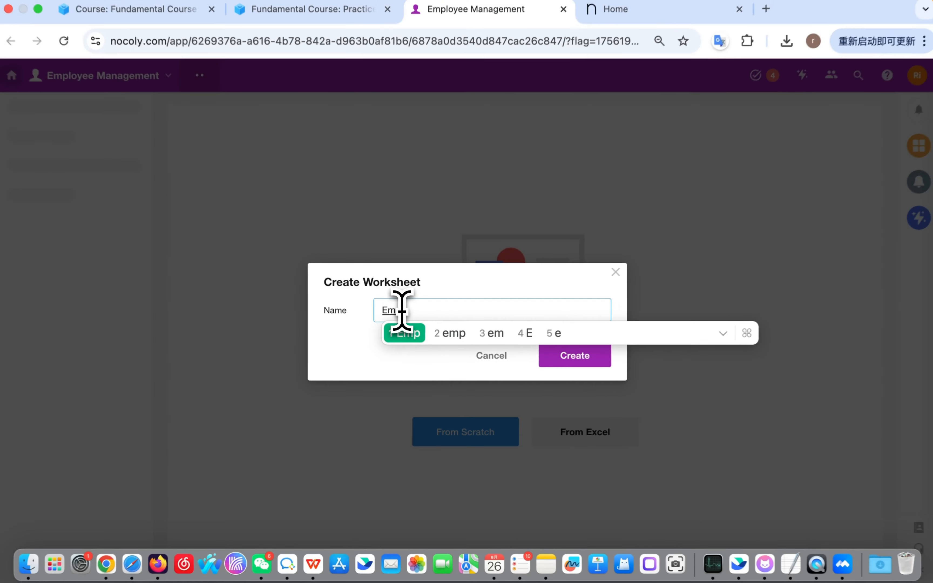
key(space)
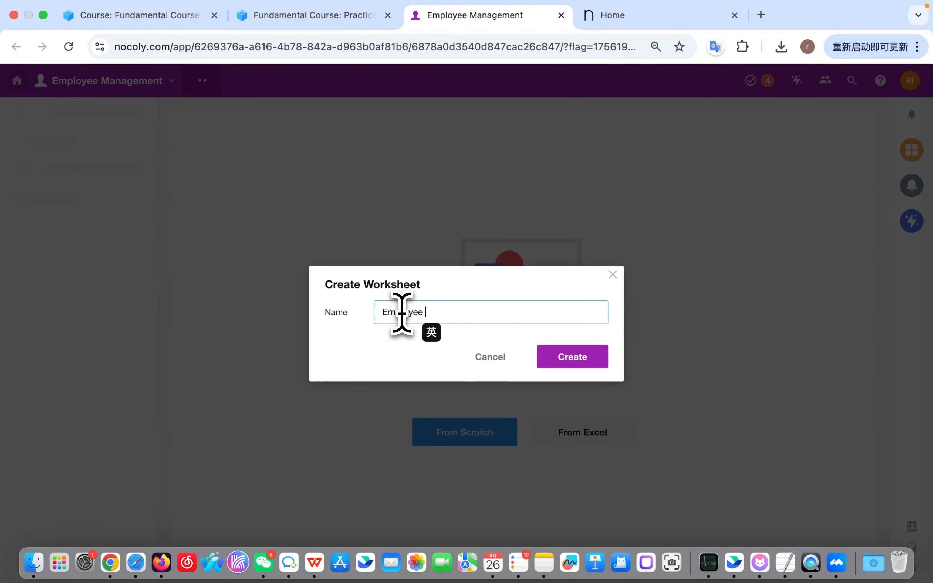
text(Directory)
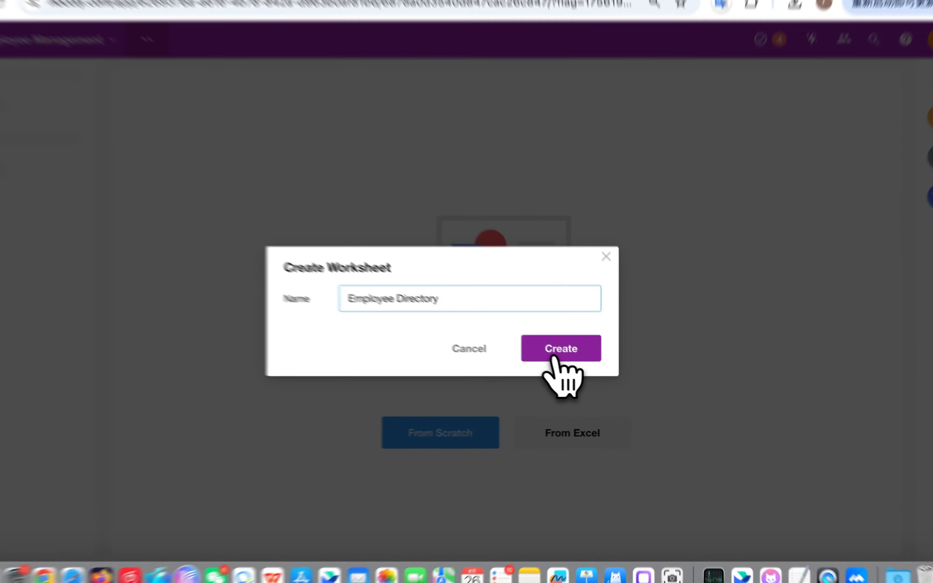
click(564, 351)
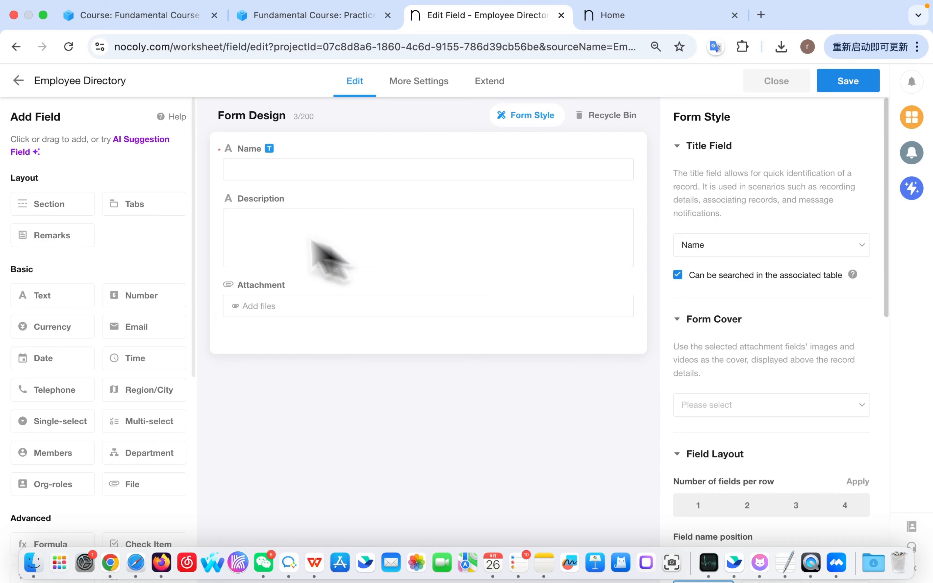
Step: Examine the default form fields and the Name field's type, validation, advanced and attribute settings
scroll(108, 216, down, 3)
scroll(106, 212, up, 3)
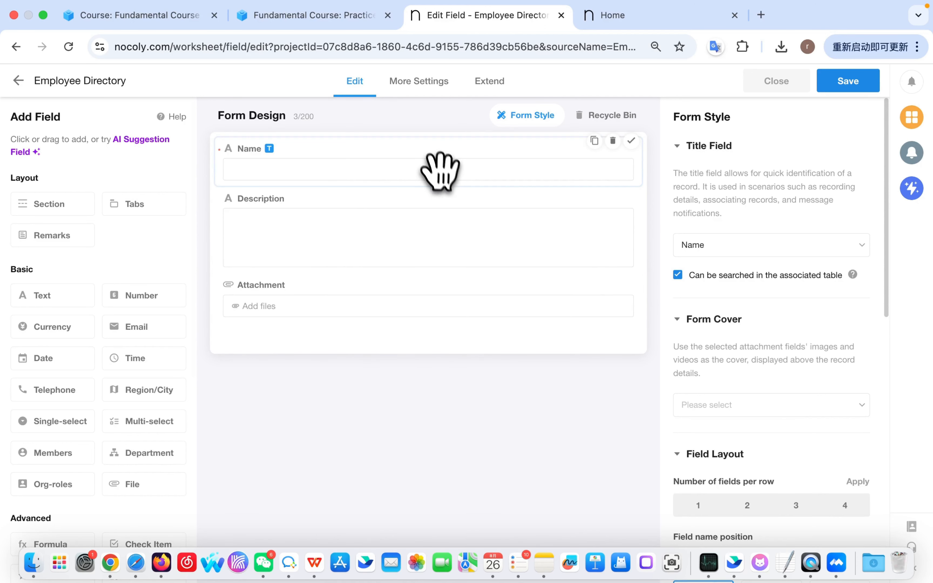
click(430, 169)
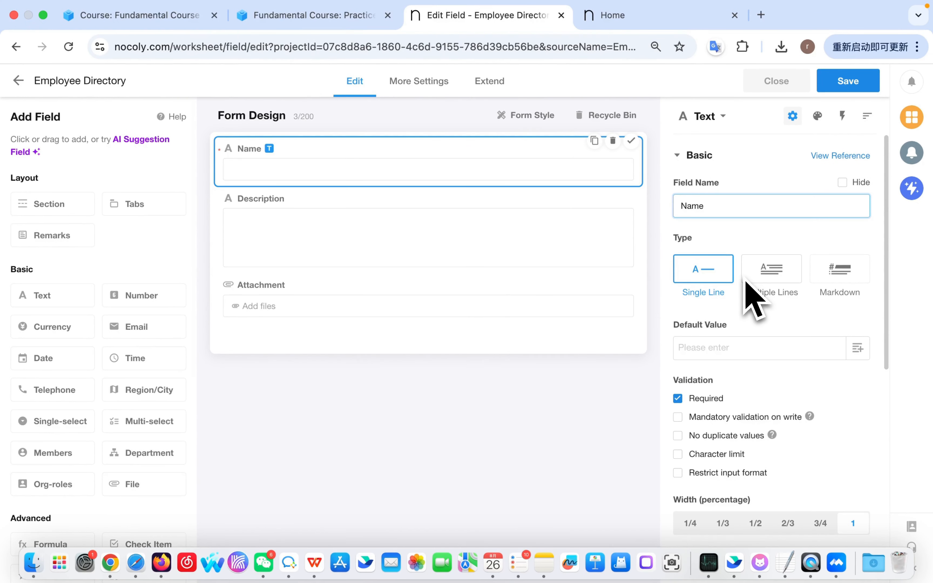
scroll(752, 309, down, 2)
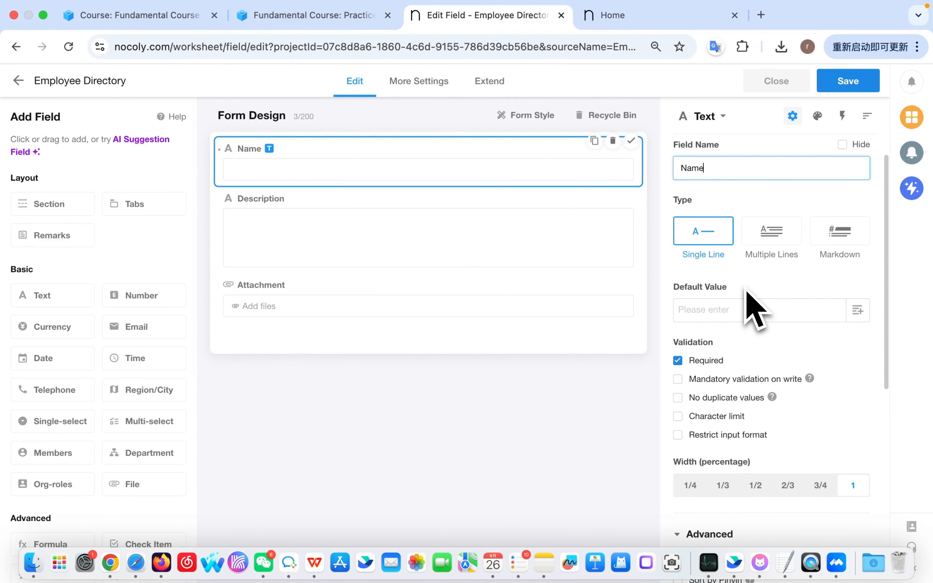
scroll(748, 294, up, 2)
double_click(710, 211)
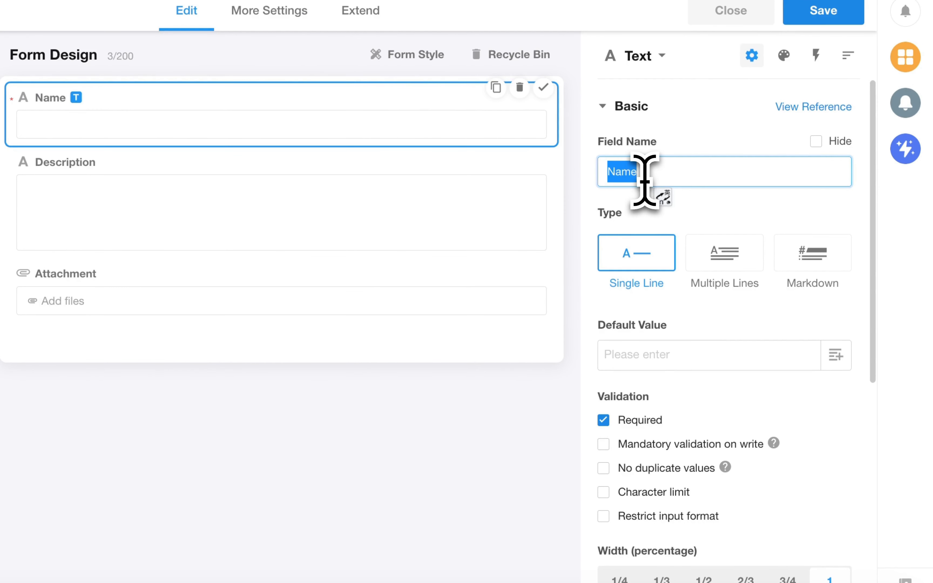
click(729, 406)
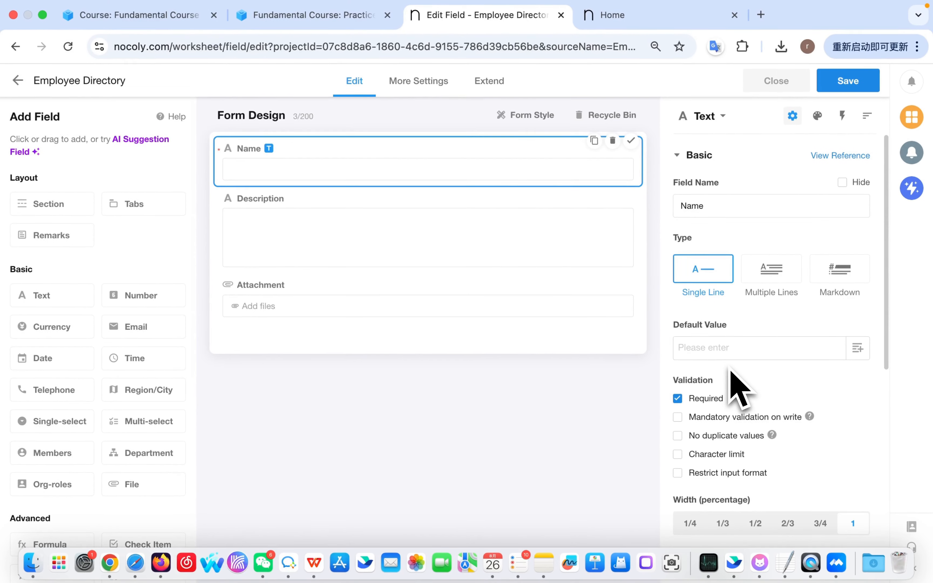
scroll(740, 385, down, 10)
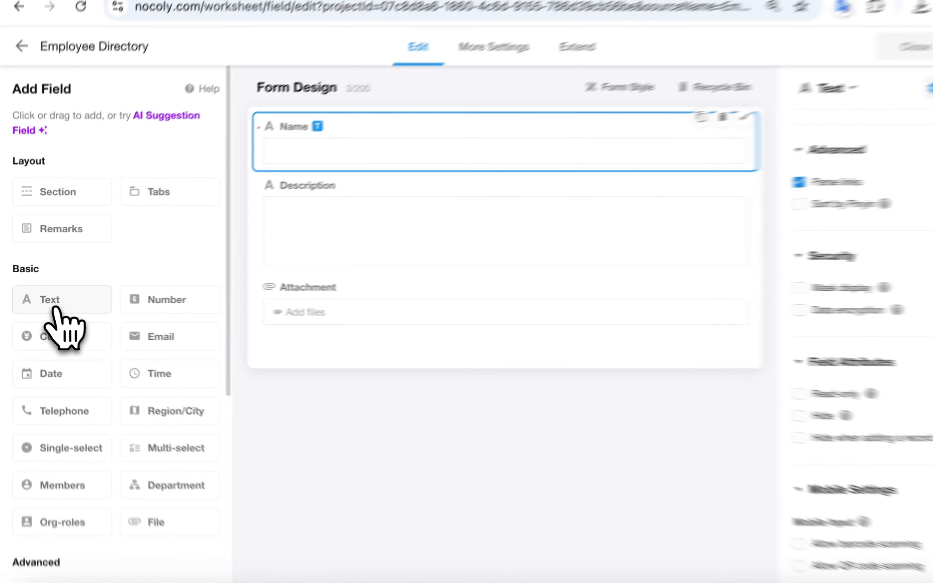
Step: Add a Text field below Description, and batch-delete the Name, Description, Text and Attachment fields from the form
drag(46, 303, 342, 281)
drag(441, 286, 441, 285)
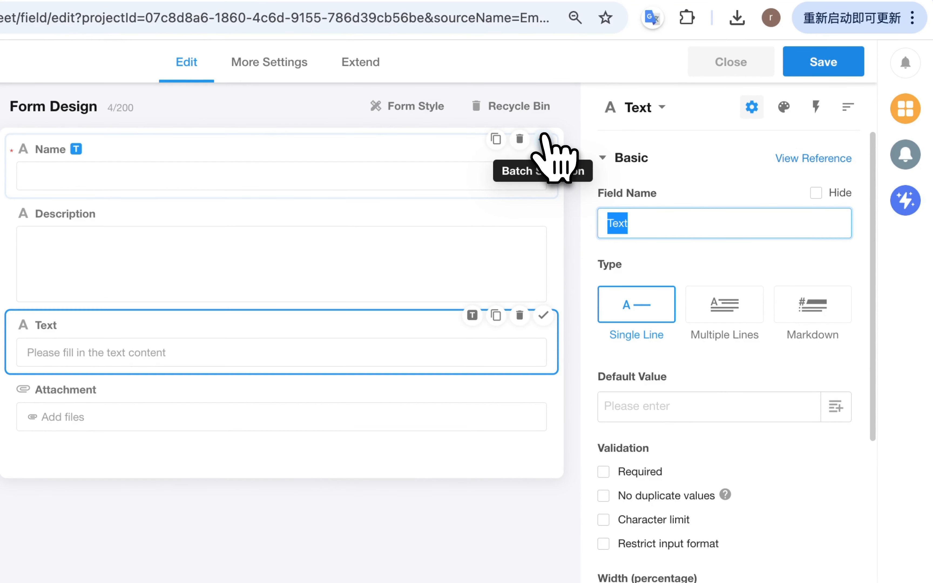
click(543, 139)
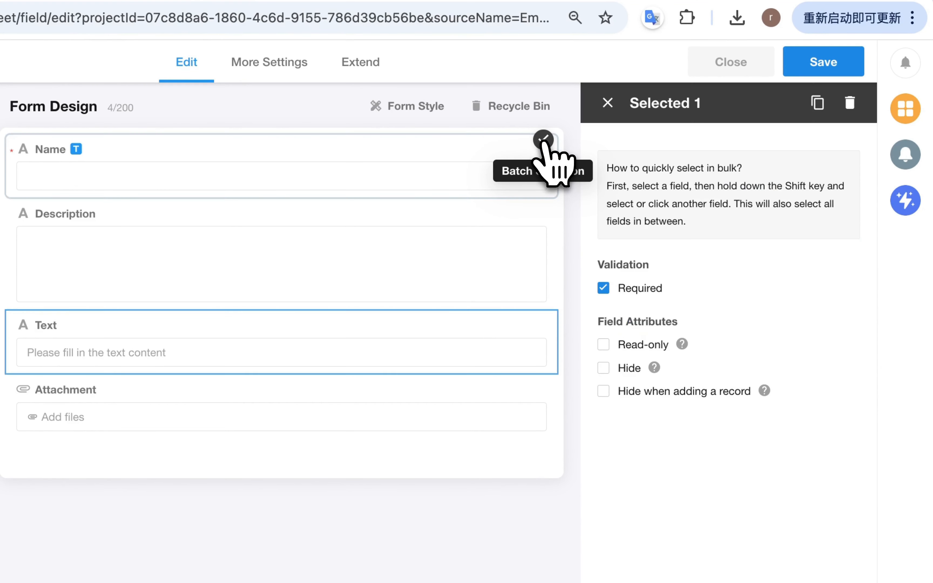
click(543, 208)
click(543, 316)
click(543, 380)
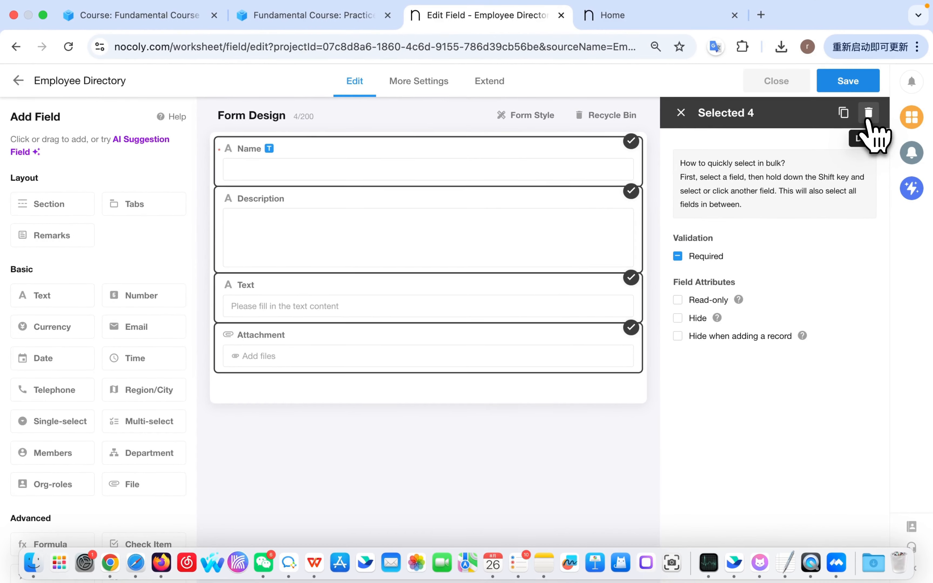
click(850, 103)
click(571, 356)
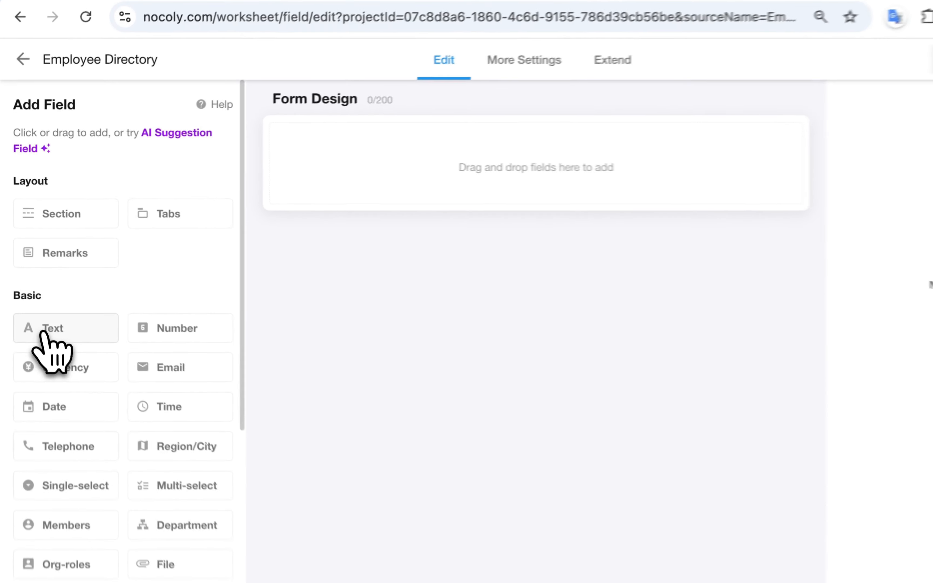
Step: Add a Text field to the empty form and name it Name
drag(42, 333, 313, 162)
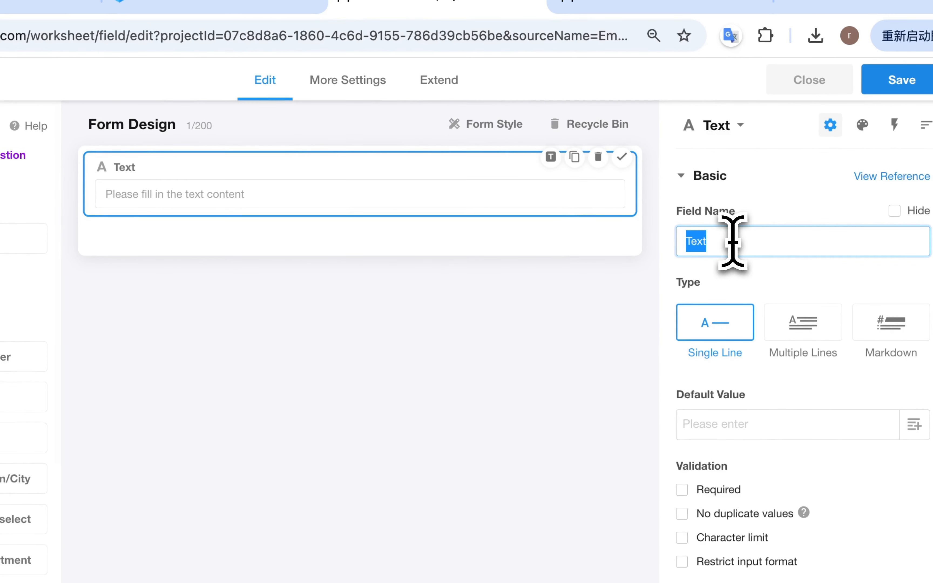
click(732, 242)
text(Name)
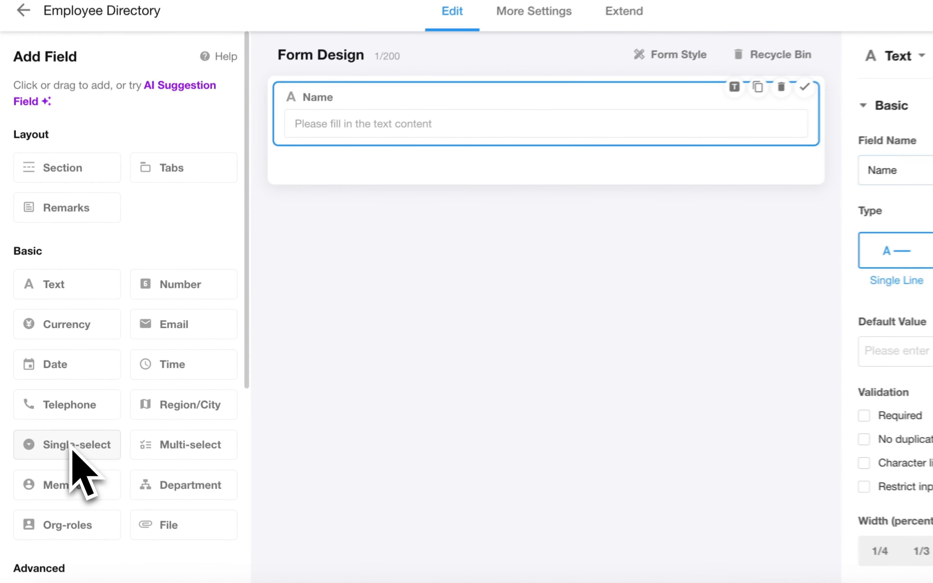
Step: Add a Single-select field beside Name in the same row and name it Gender
drag(73, 455, 667, 141)
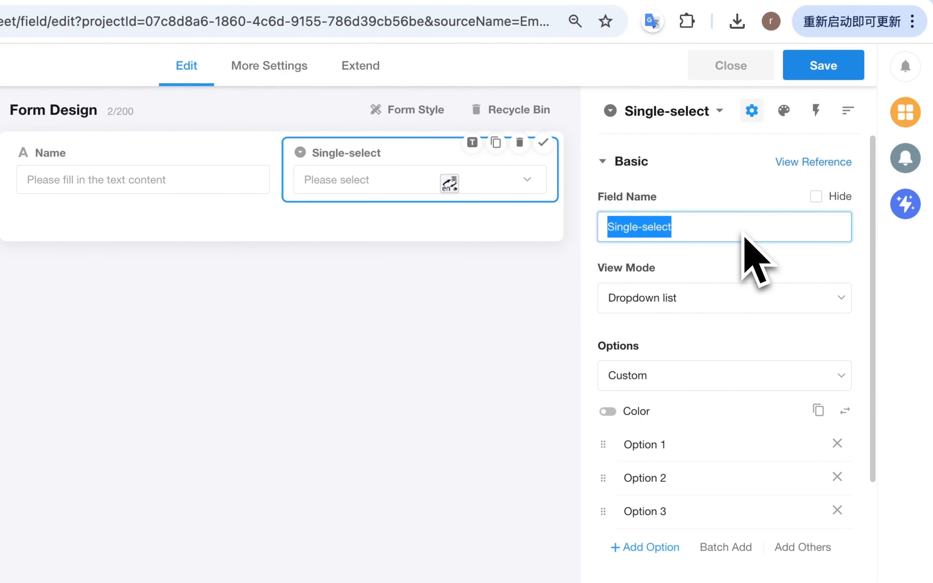
text(Gender)
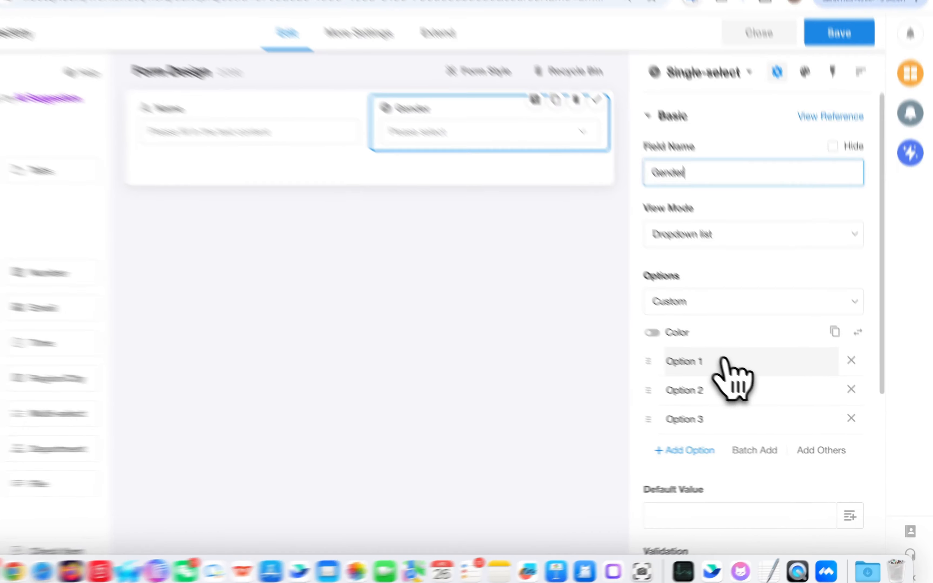
Step: Rename the Gender field's first two options Male and Female, and remove the third option
click(722, 360)
key(BackSpace)
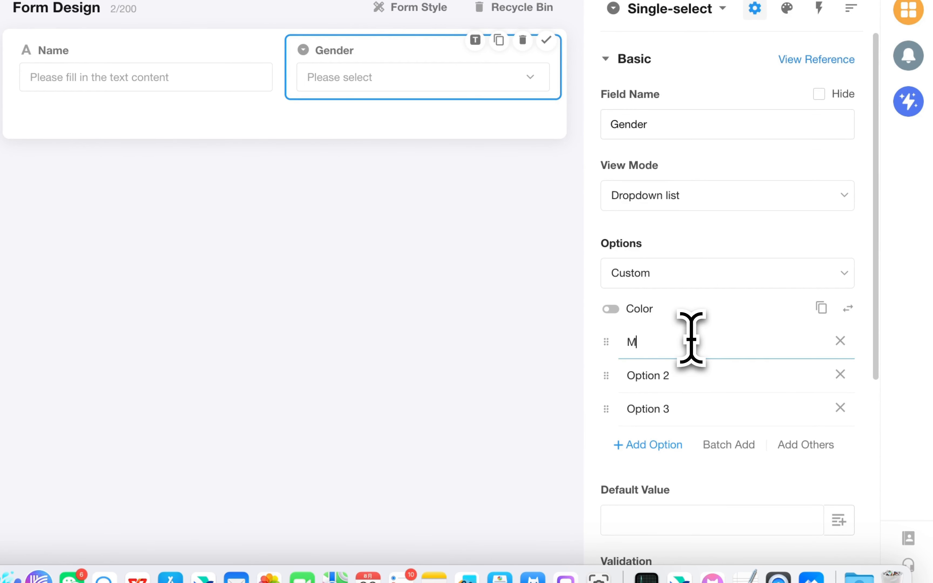
click(727, 376)
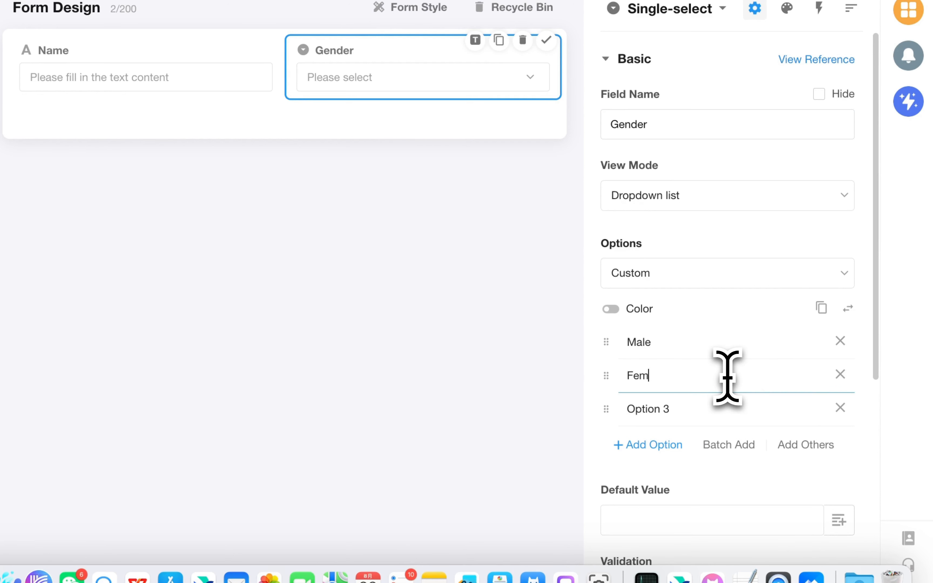
click(840, 407)
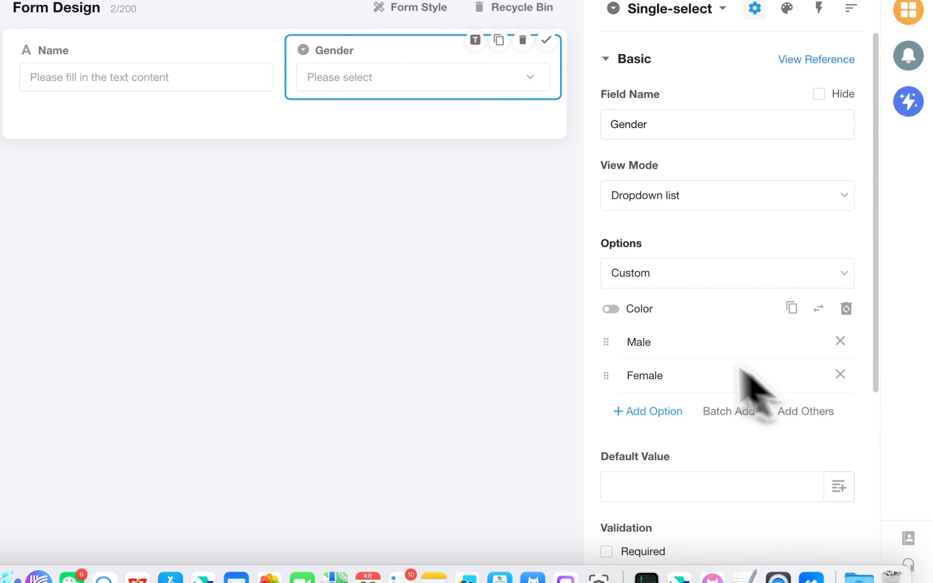
Step: Enable colors for the Gender options and set the Male option's color to orange (ff9300)
click(611, 309)
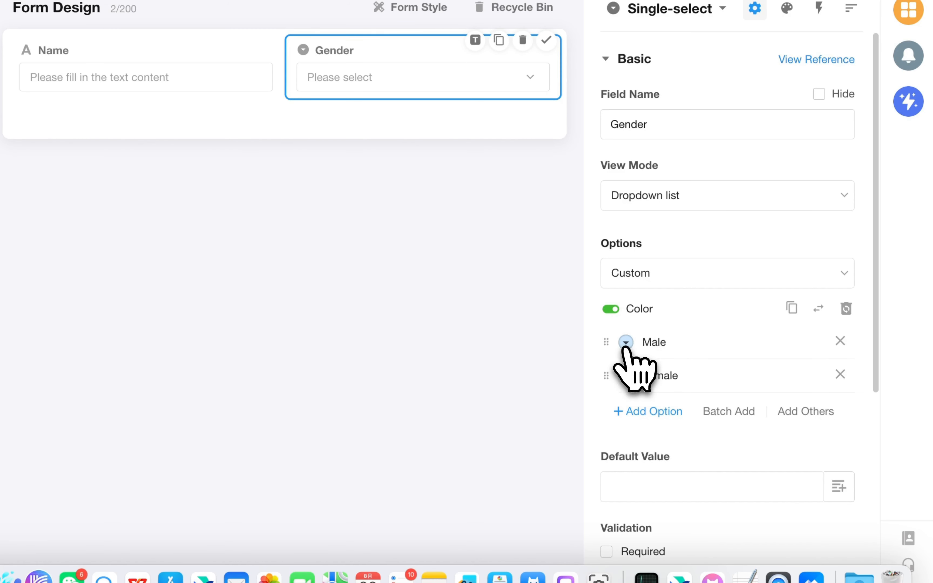
click(626, 342)
click(497, 418)
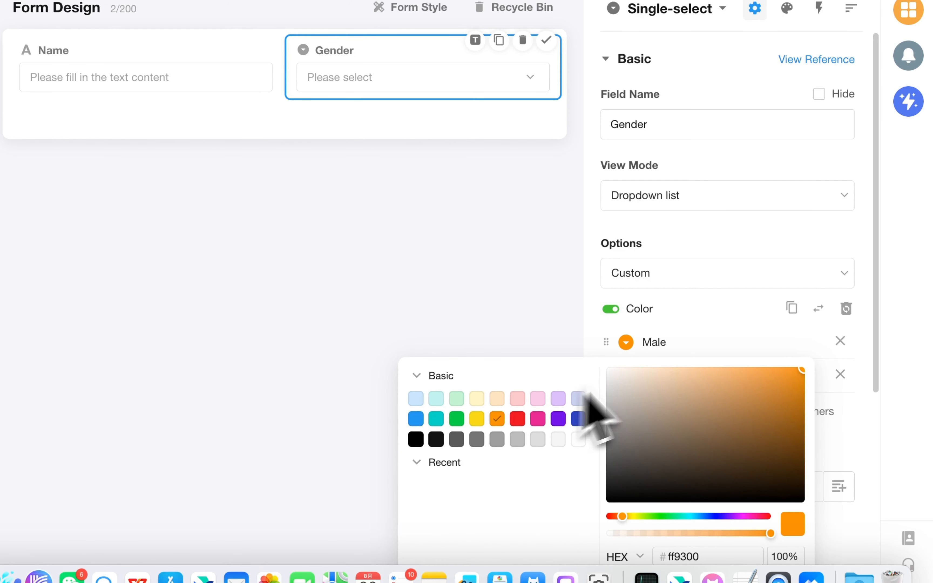
click(704, 341)
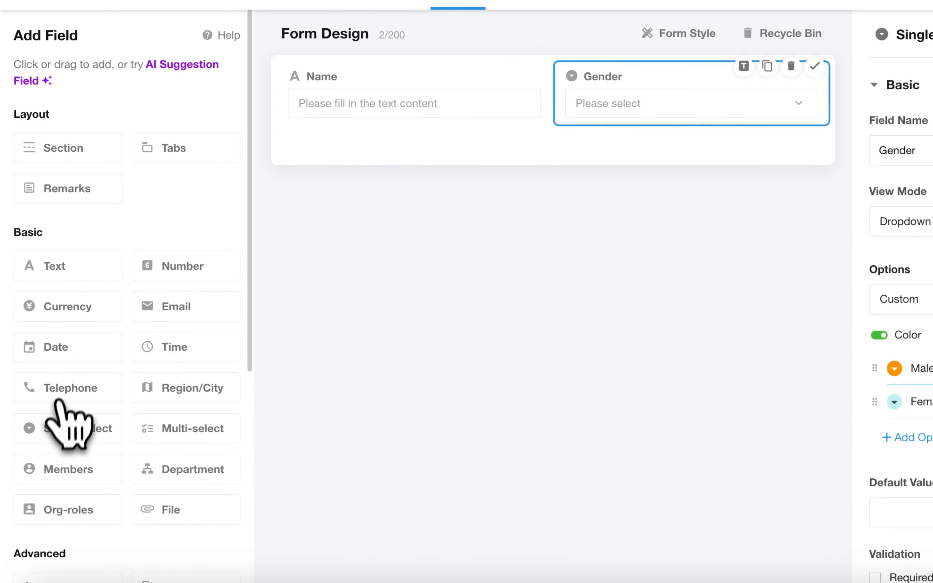
Step: Add a Single-select field below Name and name it Employement Status
drag(61, 434, 455, 151)
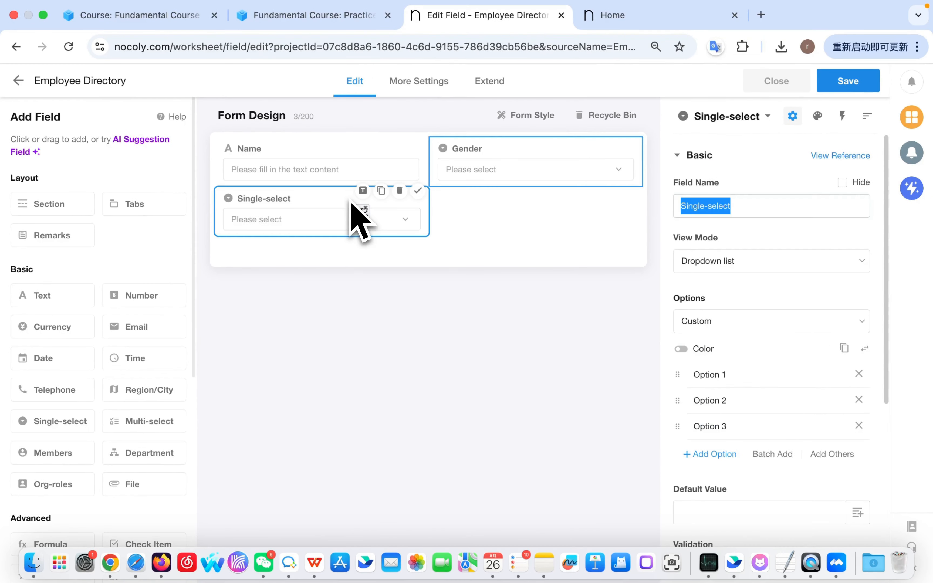
key(BackSpace)
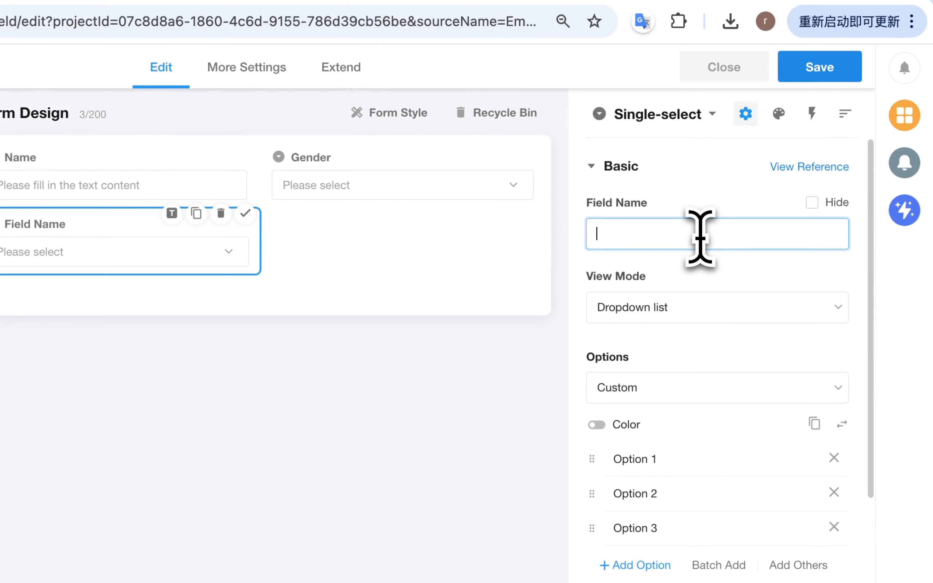
text(Employe)
text(ment Stat)
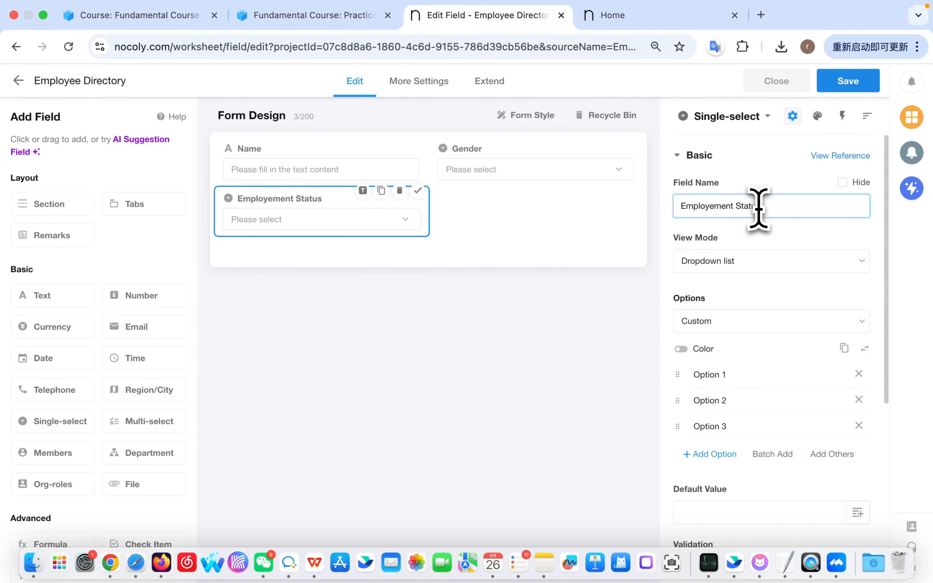
text(us)
Step: Define four options for the Employement Status field: Onboarding, Probation, Regular and Departed
click(739, 373)
key(BackSpace)
key(BackSpace)
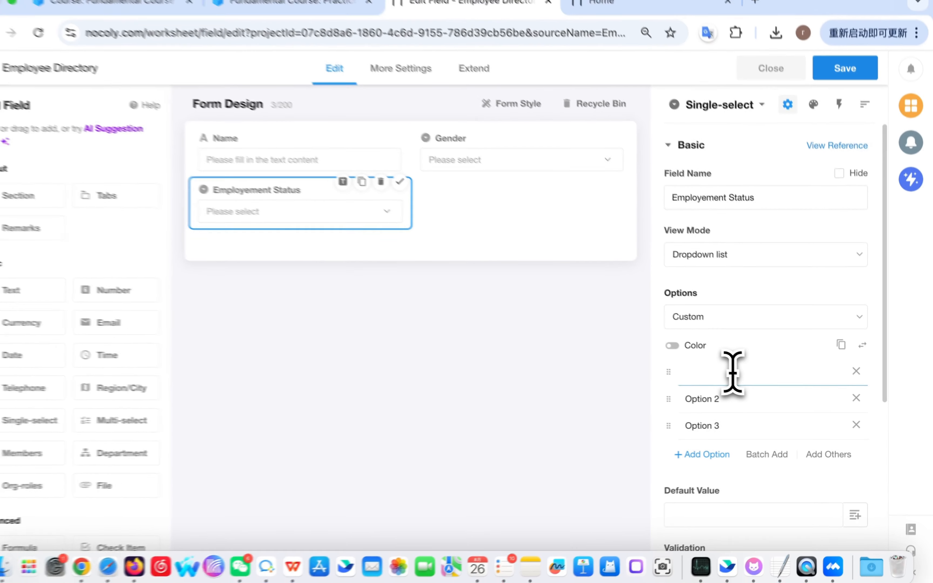
text(Onbo)
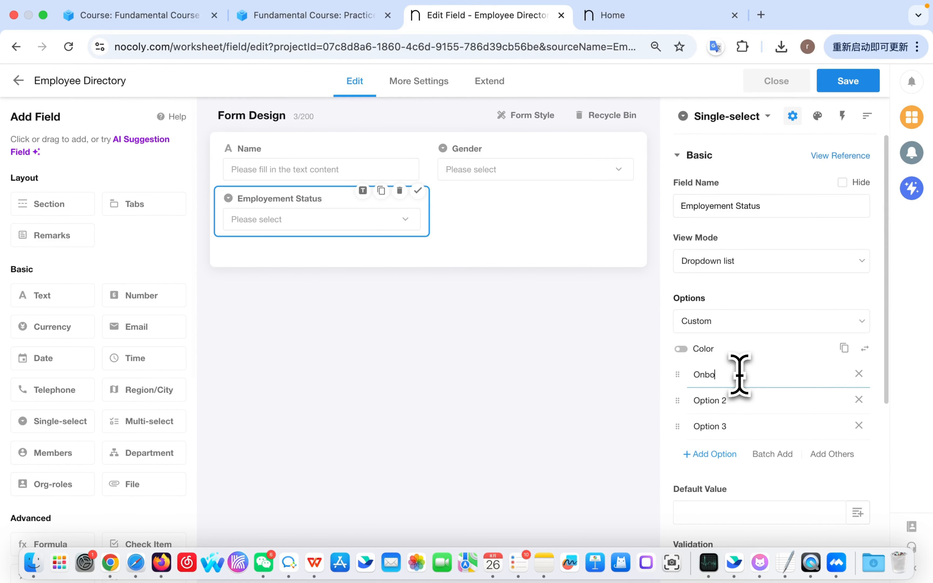
text(arding)
click(744, 403)
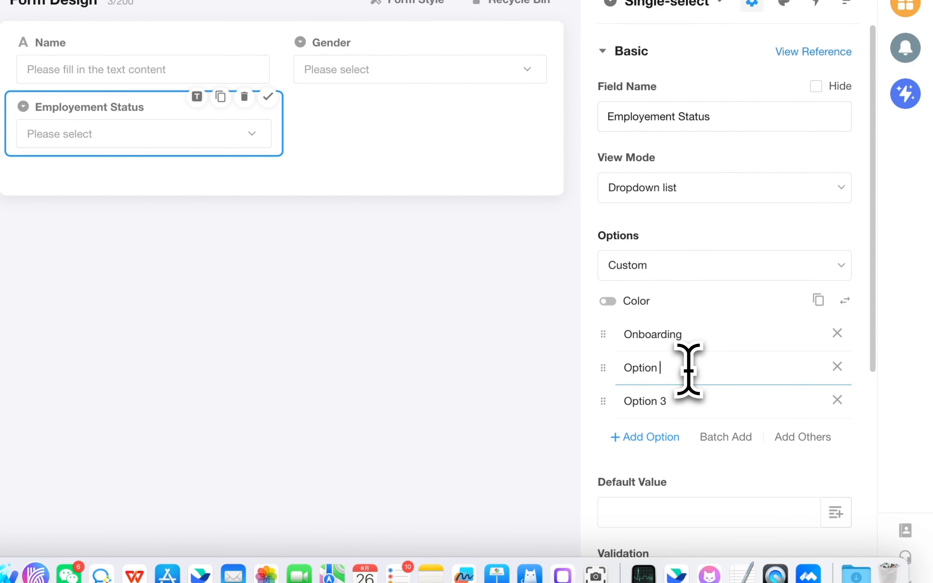
text(Proba)
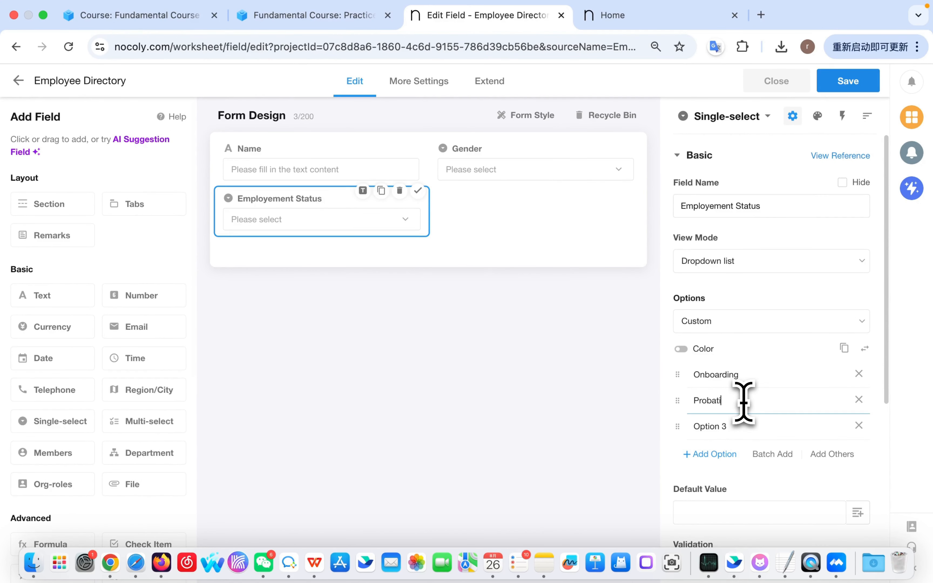
click(743, 424)
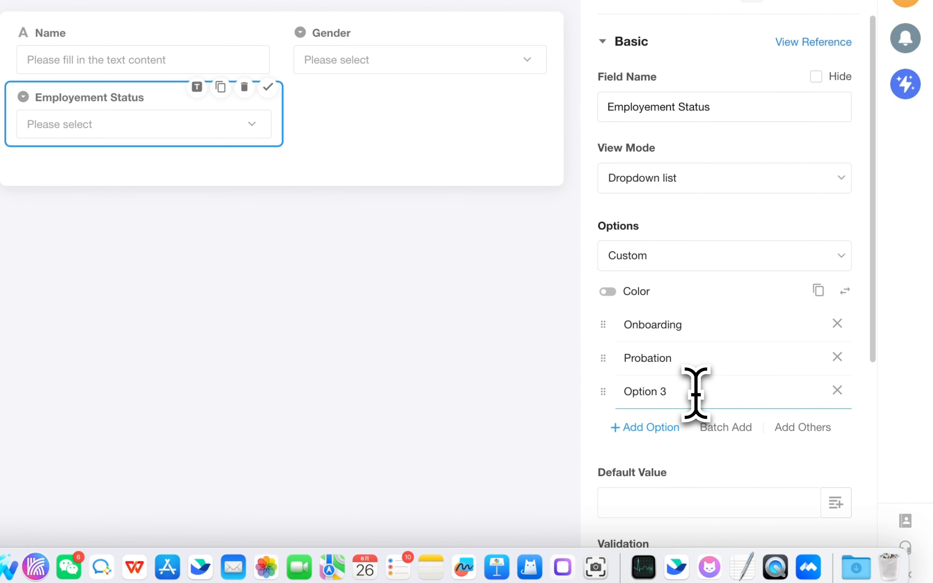
text(Regular)
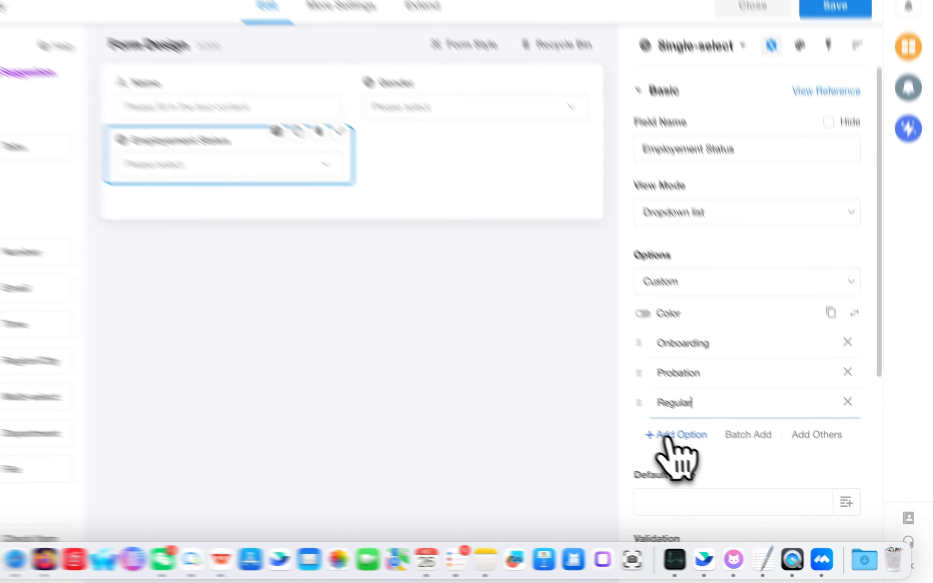
click(713, 455)
click(679, 416)
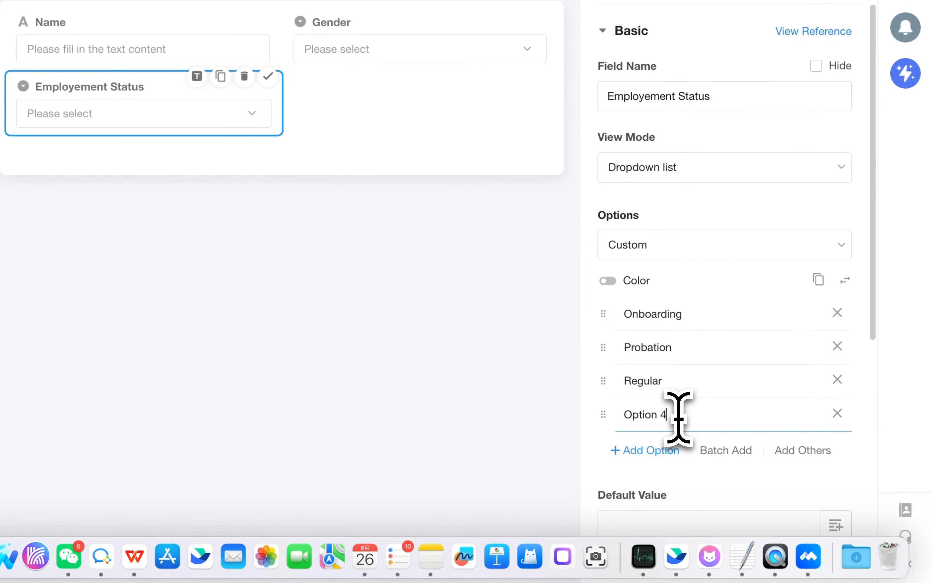
text(Departm)
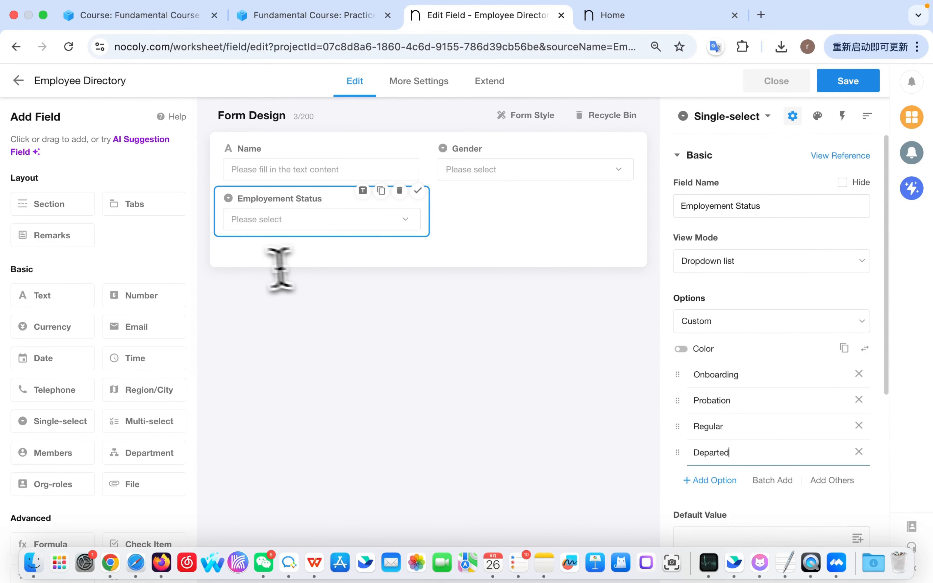
Step: Add a Date field beside Employement Status in the same row and name it Entry Date
scroll(83, 308, down, 2)
drag(68, 316, 625, 174)
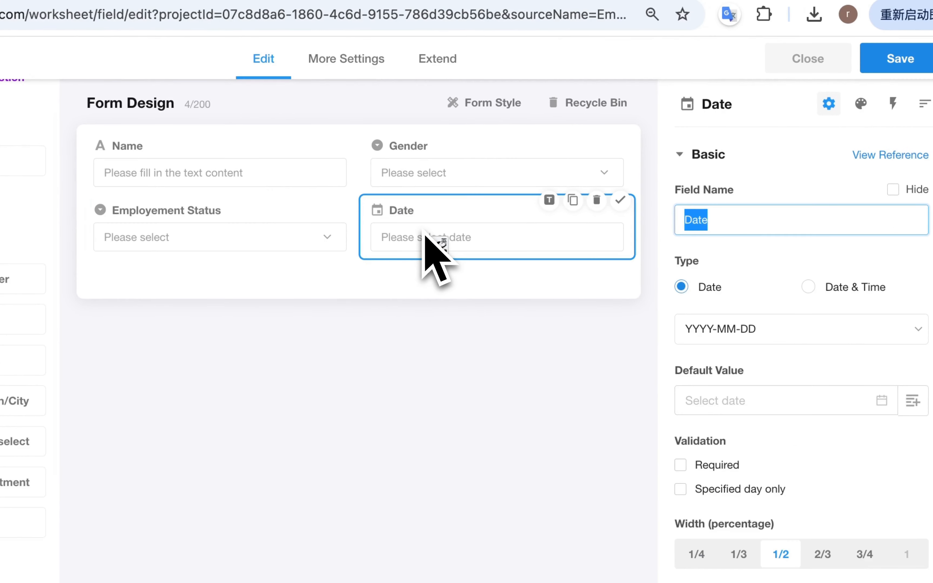
click(740, 217)
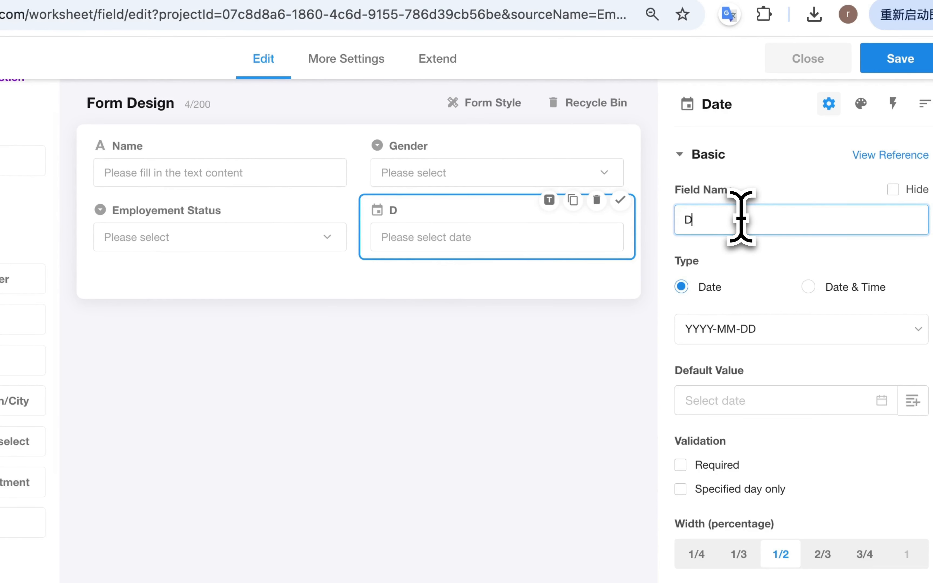
key(BackSpace)
text(Entry Date)
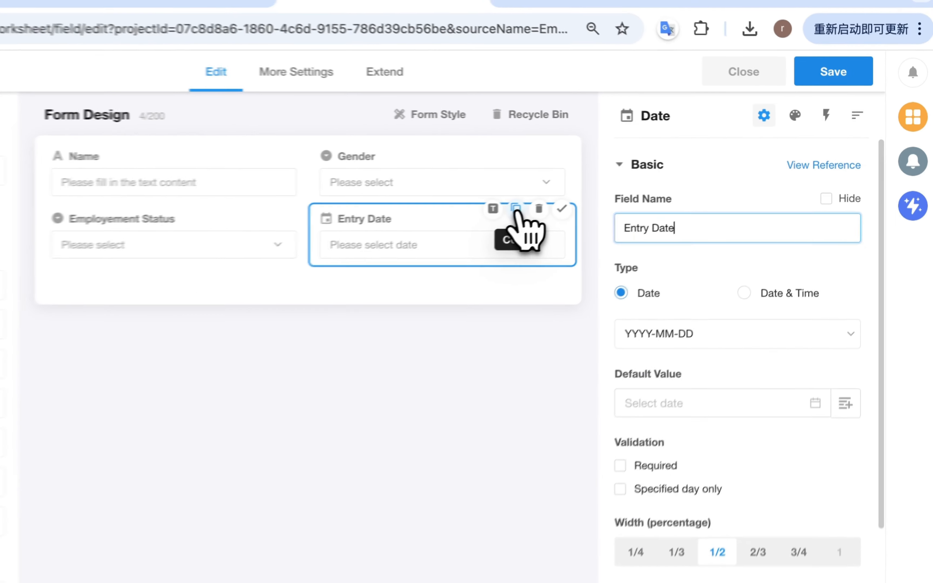
Step: Duplicate the Entry Date field and rename the copy Date of Birth
click(594, 190)
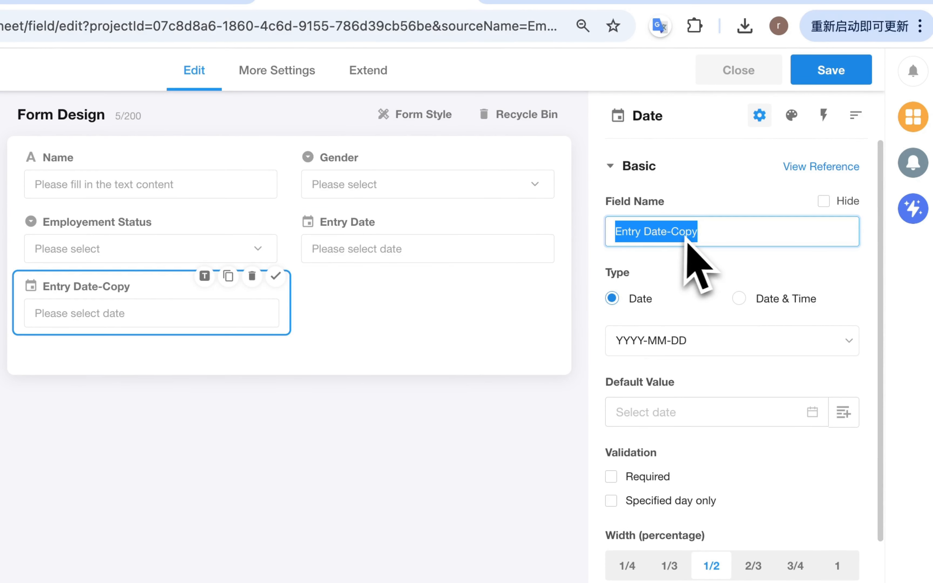
click(709, 236)
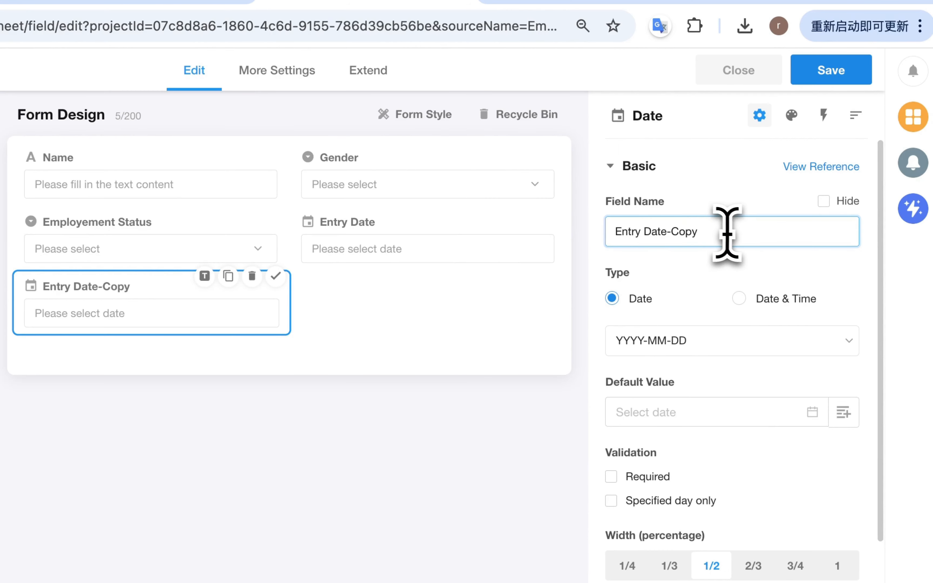
drag(719, 232, 607, 230)
text(Date of Birth)
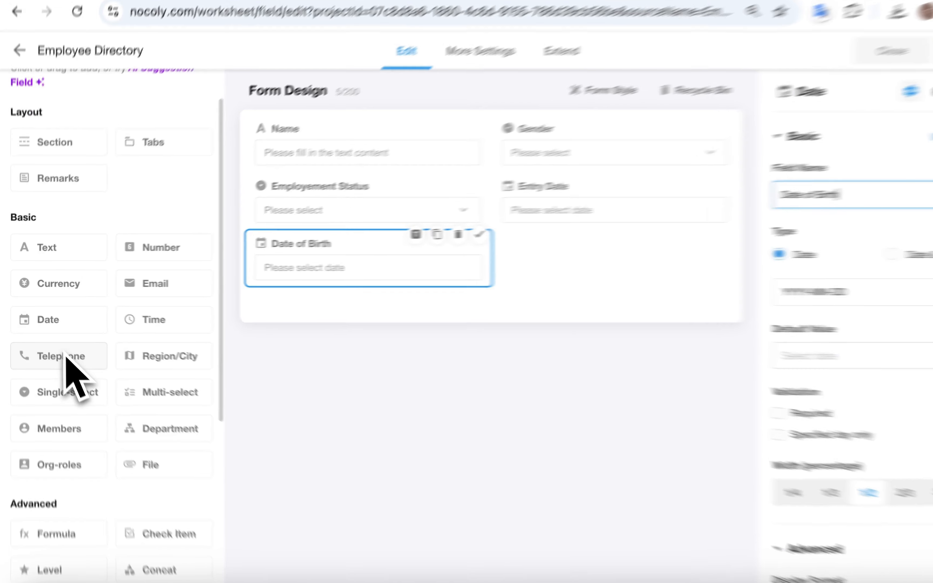
Step: Add a Telephone field beside Date of Birth in the same row and name it Phone Number
drag(66, 347, 496, 253)
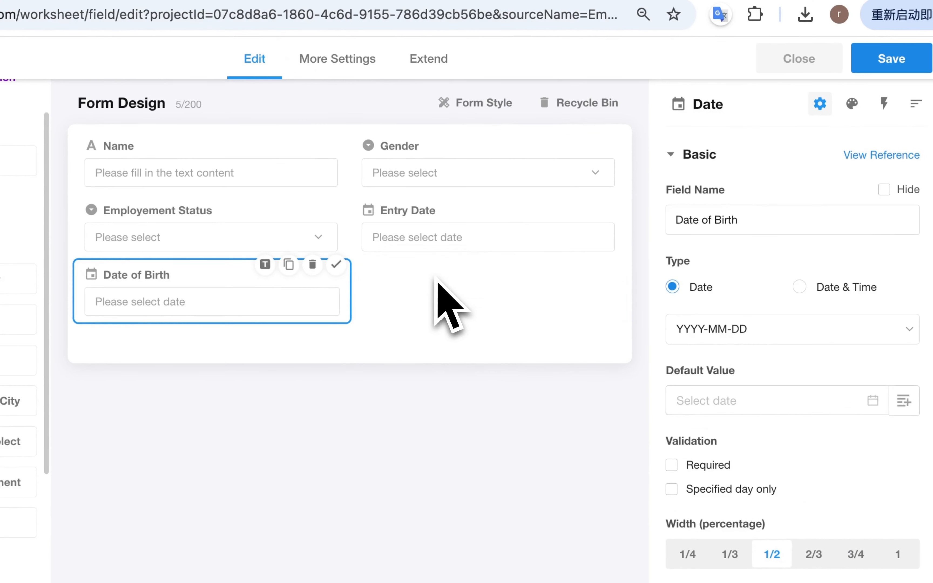
drag(436, 279, 437, 280)
click(740, 218)
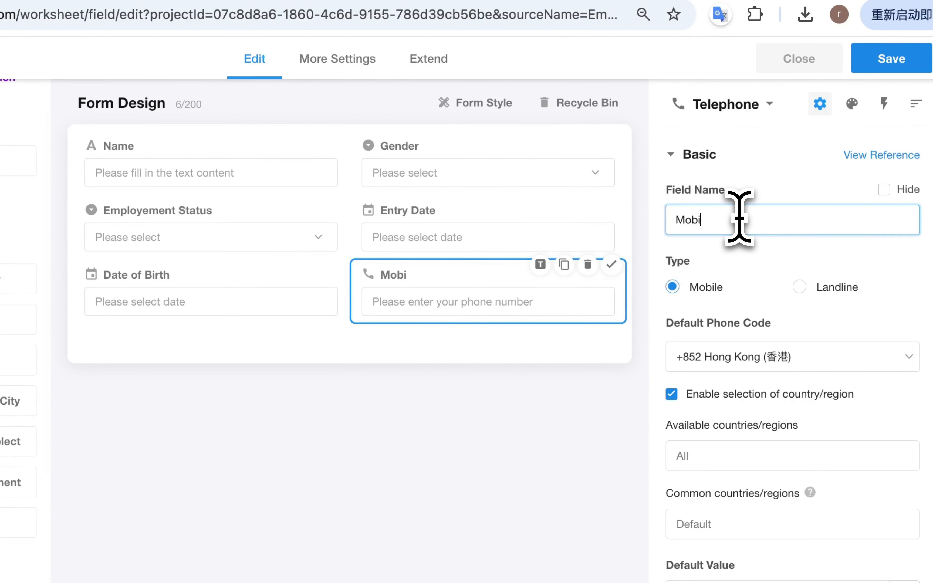
key(BackSpace)
key(BackSpace)
key(BackSpace)
key(BackSpace)
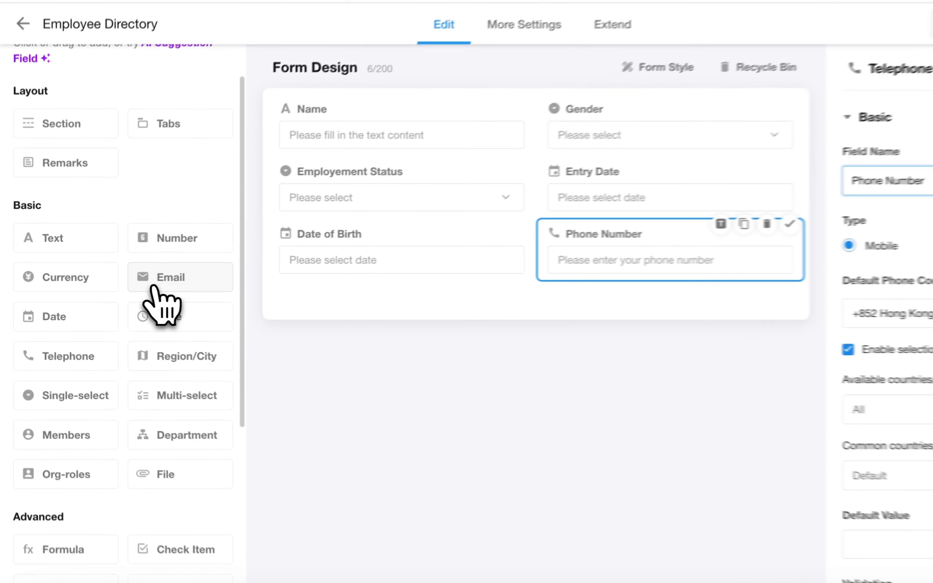
Step: Add an Email field below Date of Birth and, beside it, a Members field named Employee Account
drag(121, 306, 322, 299)
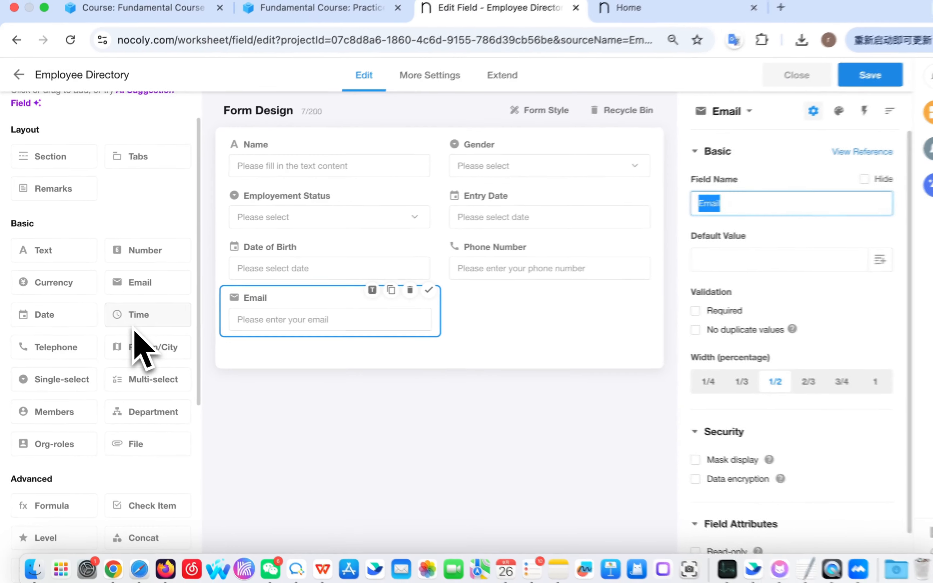
scroll(133, 376, down, 3)
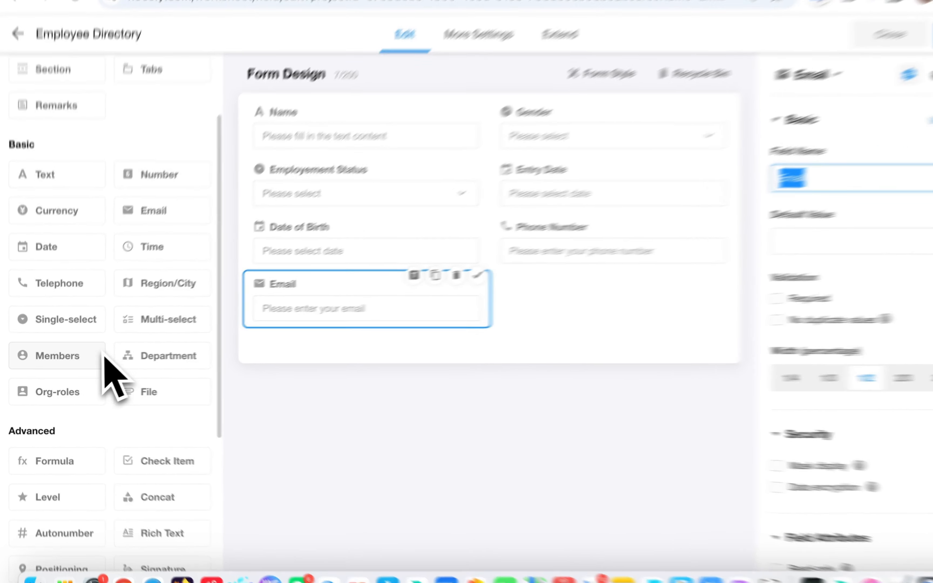
drag(83, 360, 521, 332)
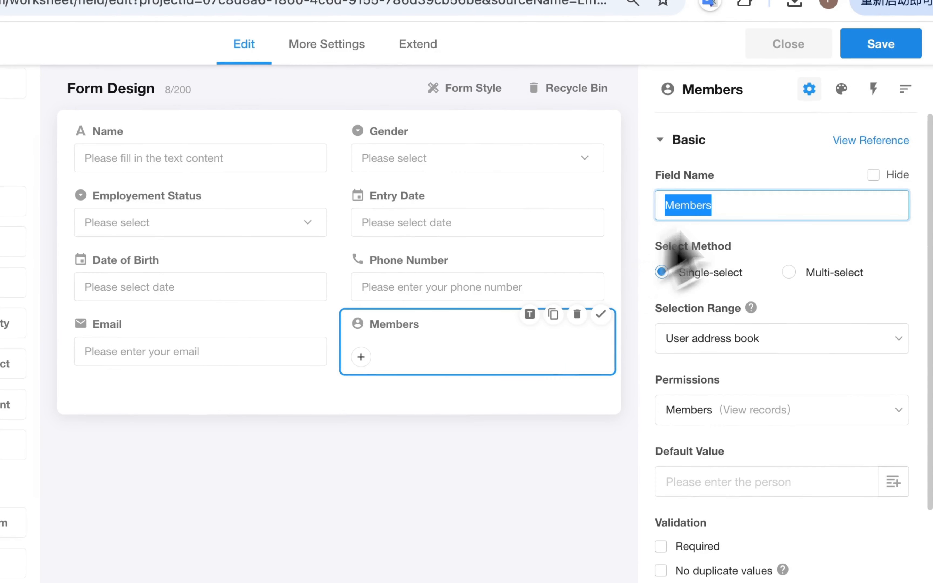
click(753, 206)
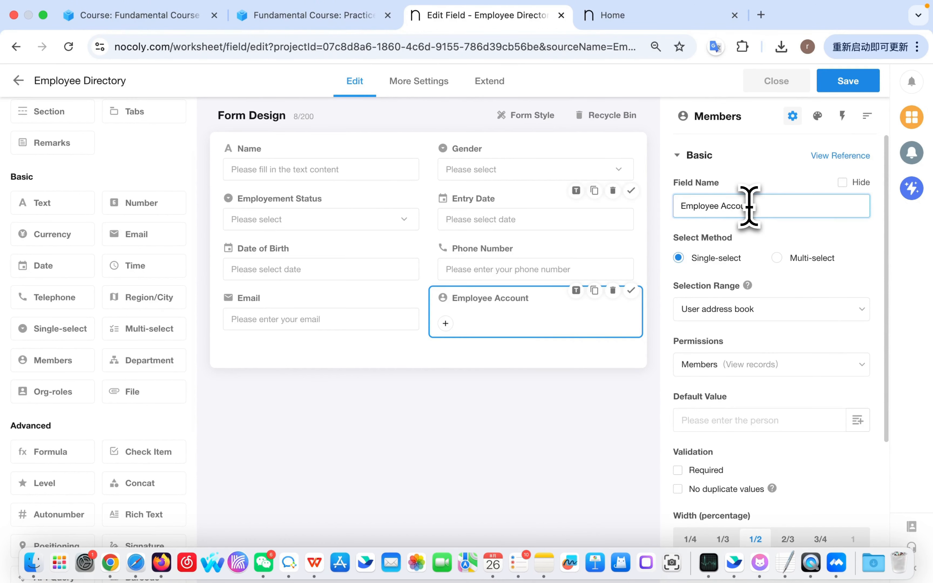
Step: Add a File field in a new row below Email and name it Employee Photo
scroll(129, 312, down, 2)
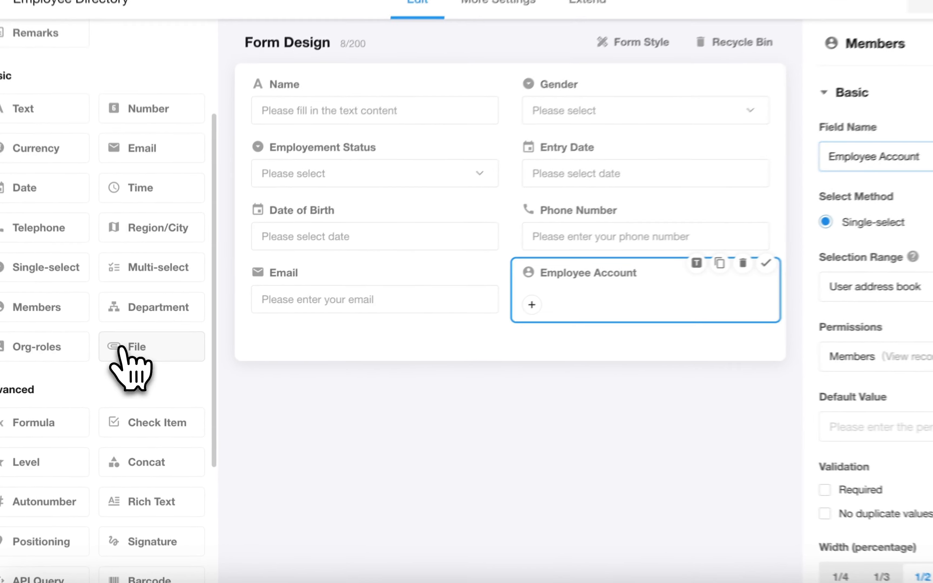
drag(121, 358, 344, 358)
drag(411, 347, 410, 350)
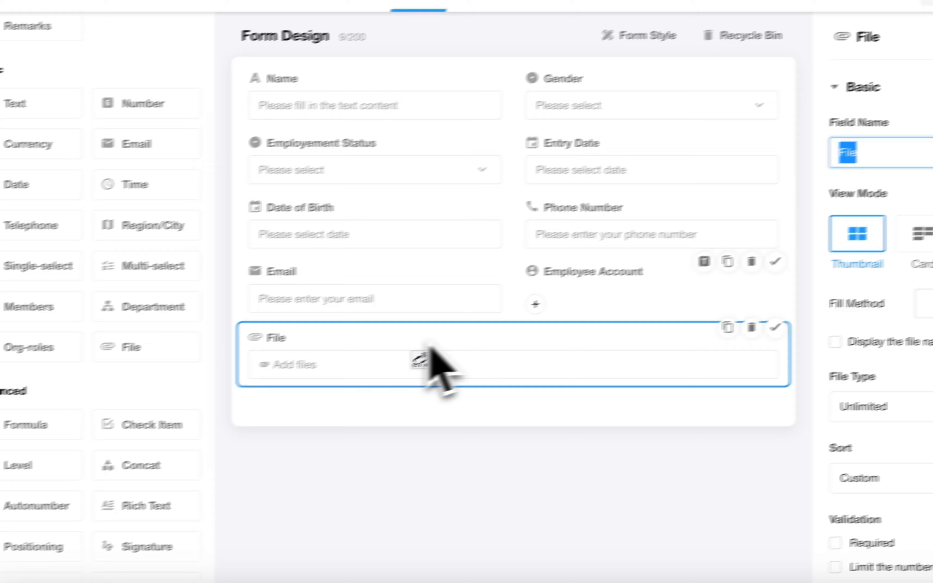
click(713, 199)
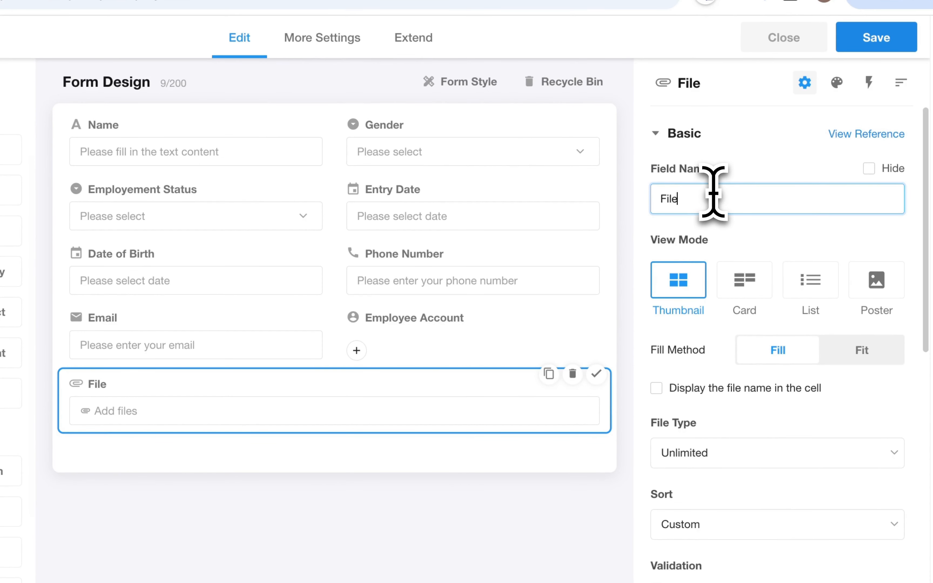
key(BackSpace)
key(BackSpace)
key(BackSpace)
text(Em)
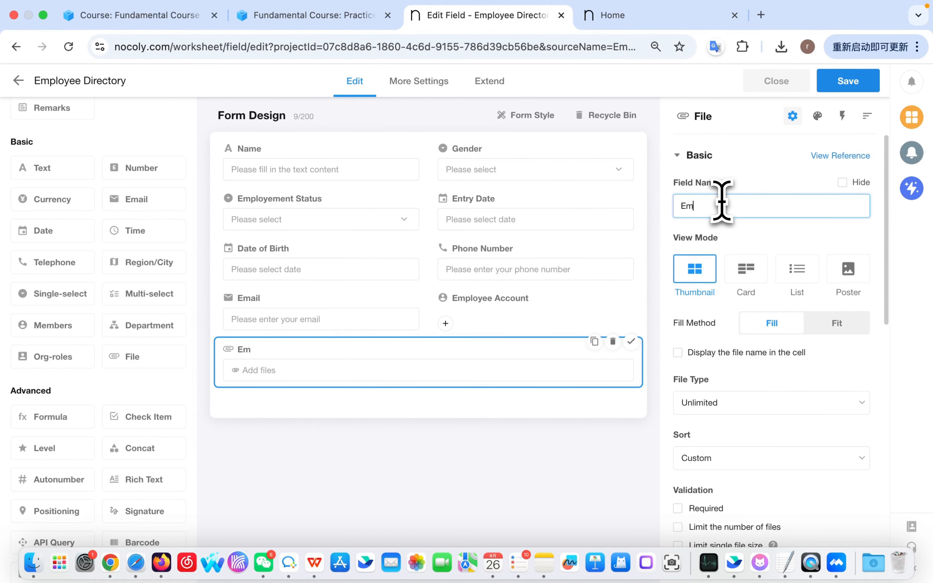
text(ployee Photo)
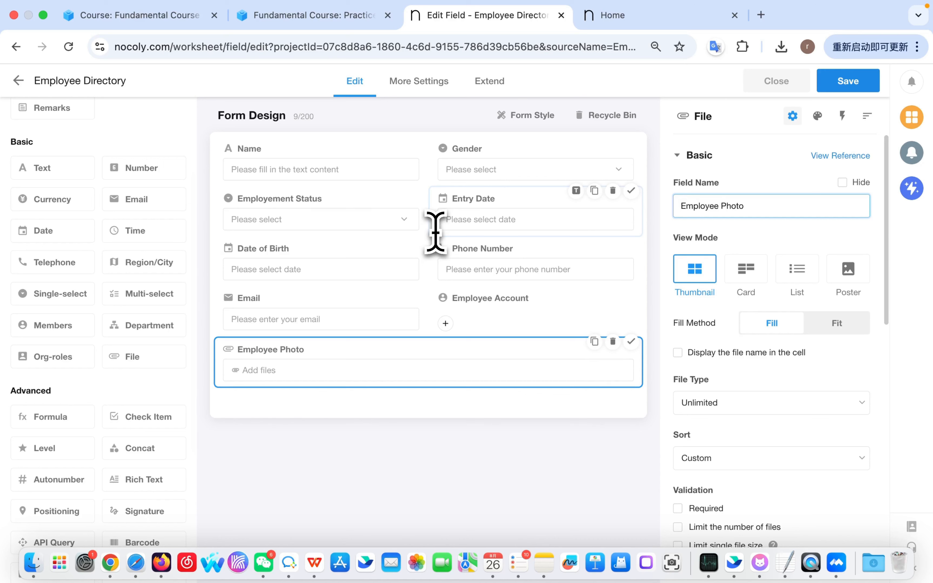
Step: Add a Formula field in its own row above Employee Photo and name it Age
scroll(54, 343, down, 2)
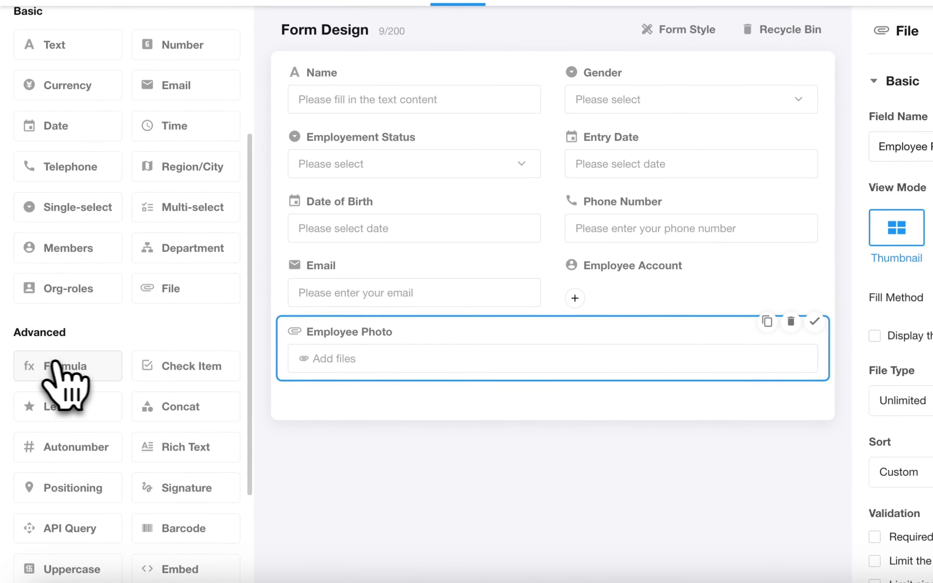
drag(43, 375, 180, 359)
drag(234, 345, 405, 340)
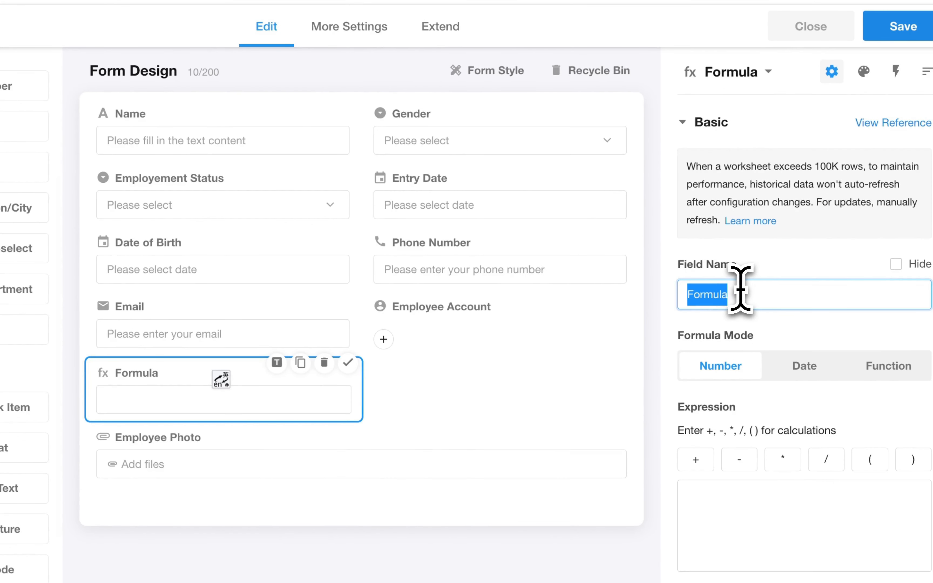
click(740, 294)
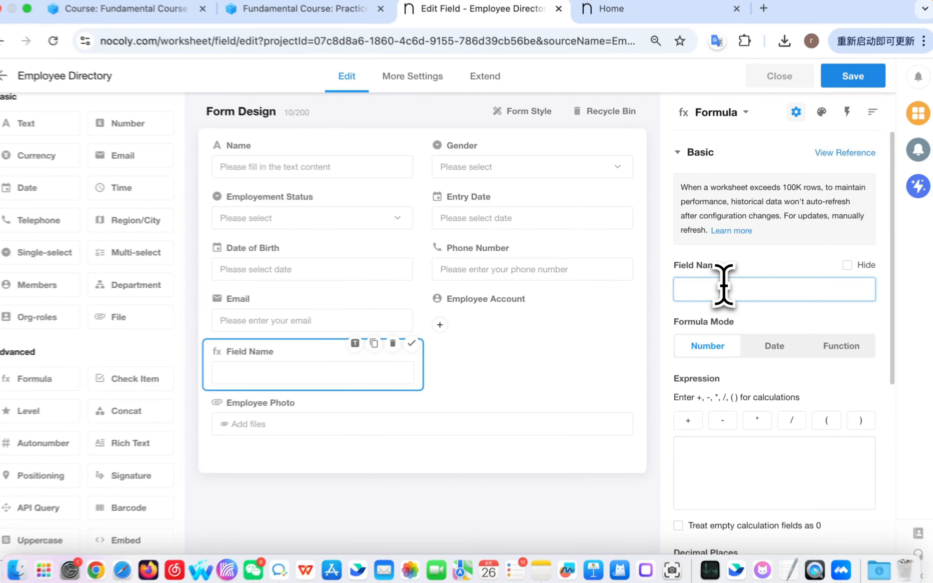
text(Age)
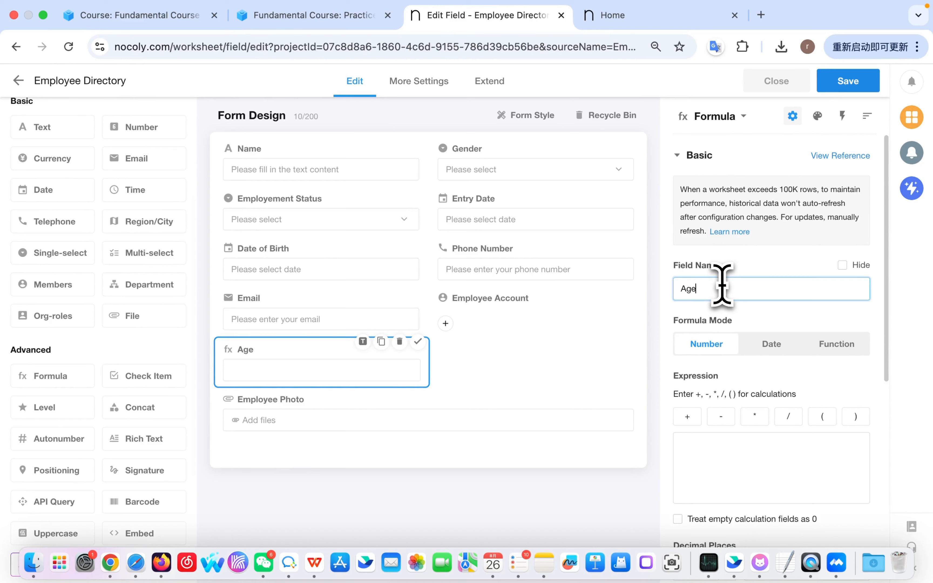
Step: Switch the Age formula to Date mode and make it calculate the time from the moment
click(773, 345)
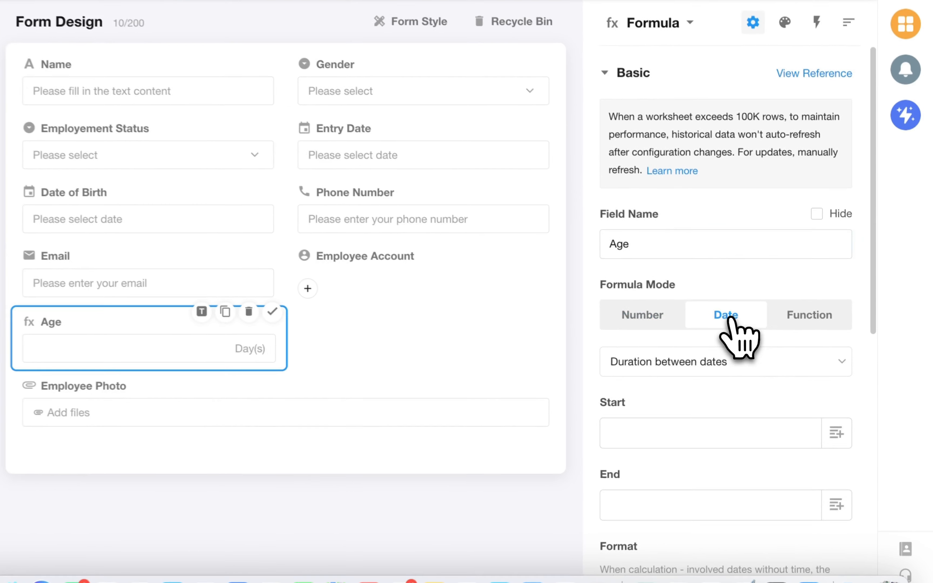
scroll(733, 324, down, 2)
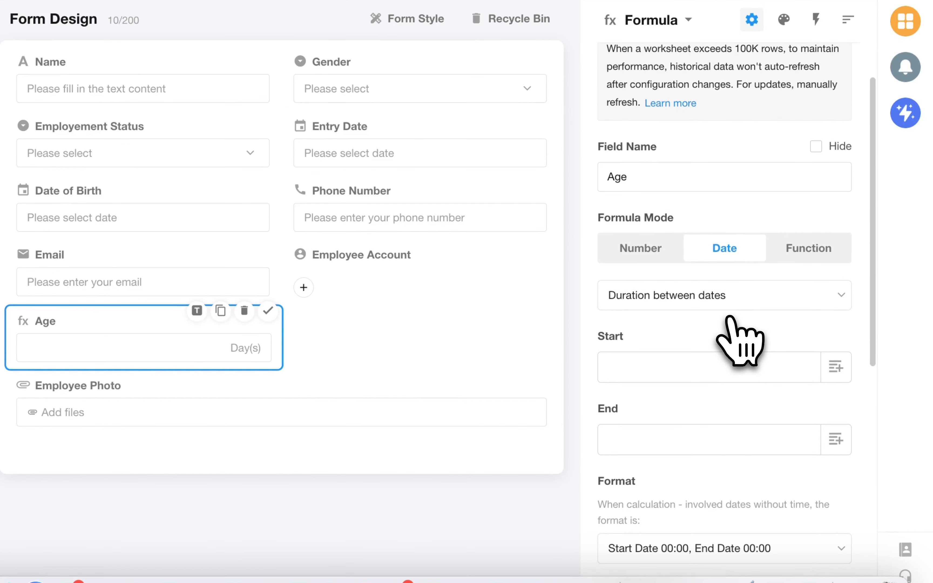
click(751, 306)
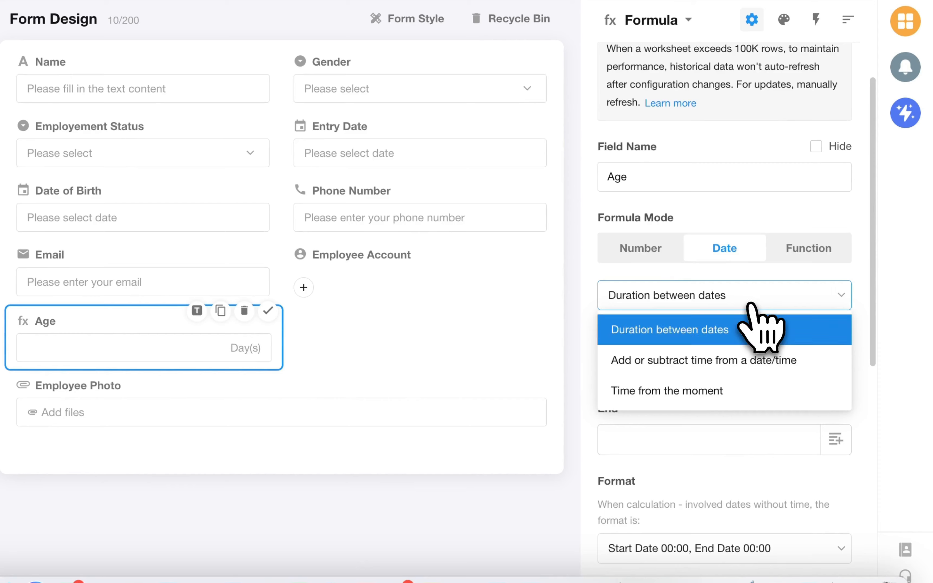
click(683, 391)
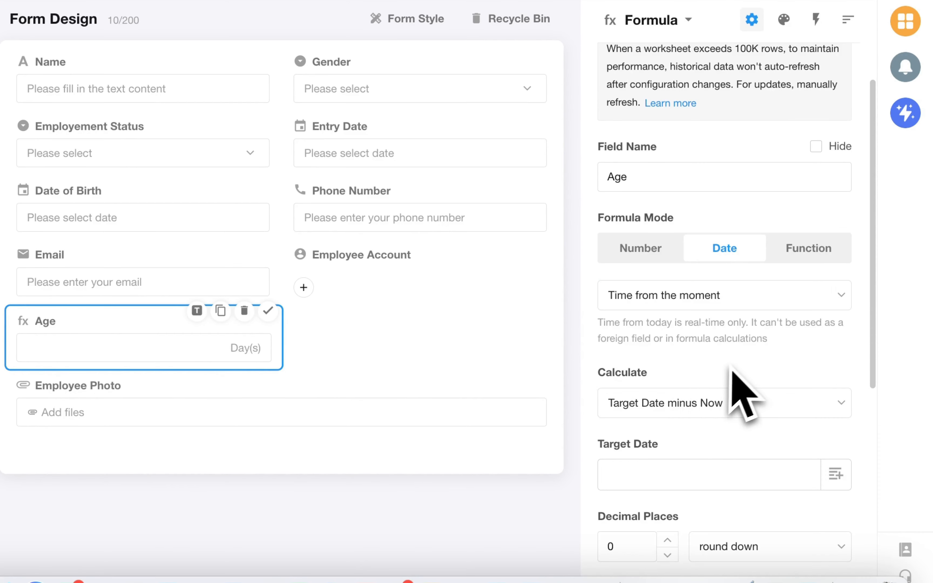
Step: Set the Age calculation to Current Date minus Target Date, with Date of Birth as the target date
scroll(744, 392, down, 2)
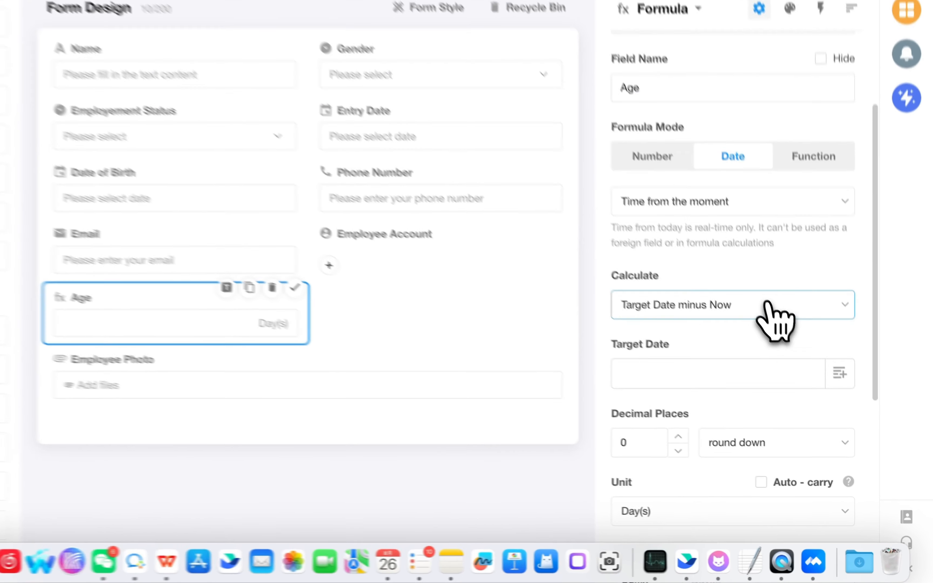
click(800, 355)
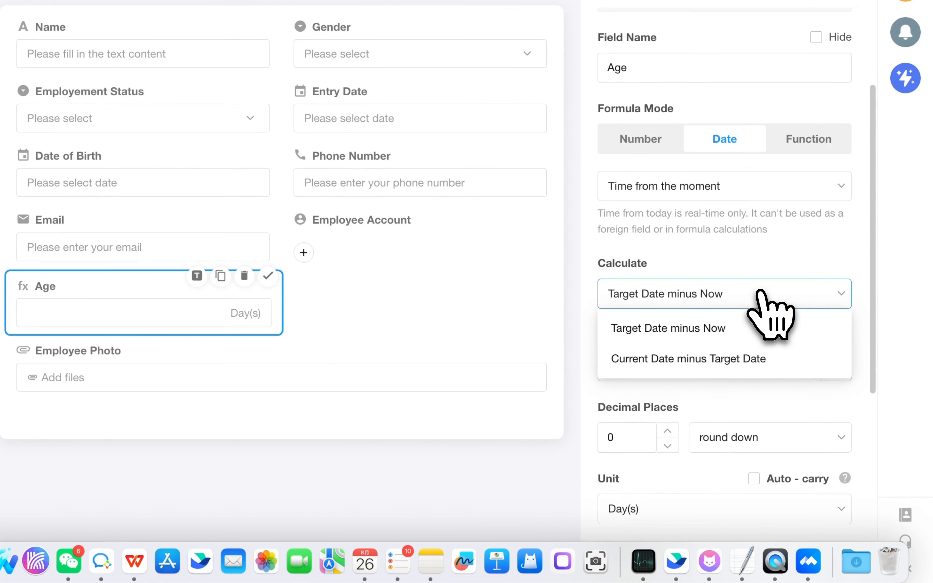
click(739, 357)
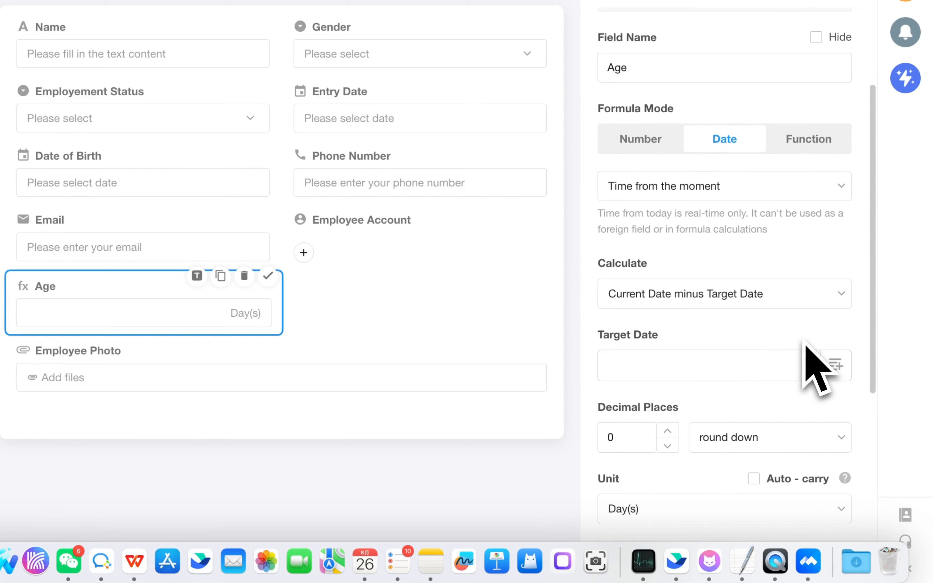
click(833, 368)
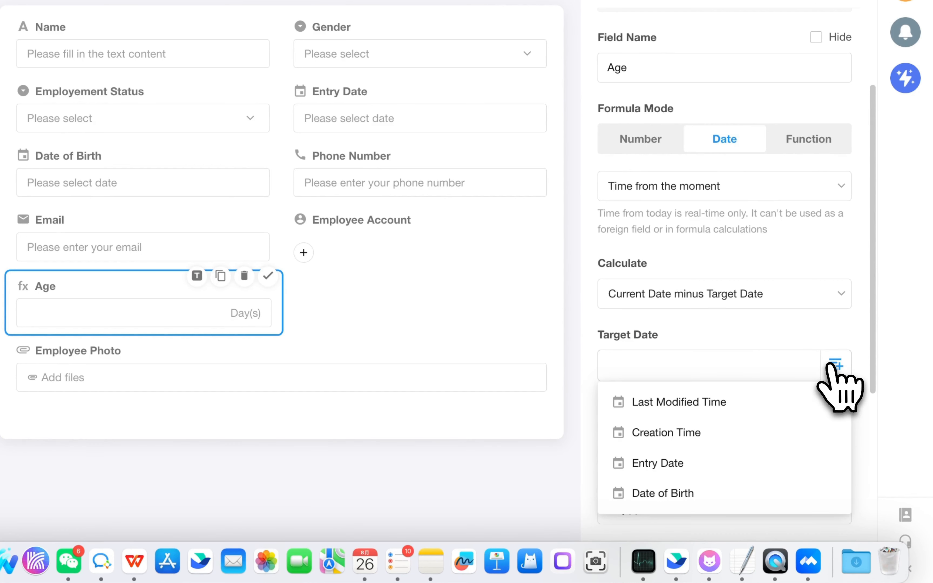
click(690, 493)
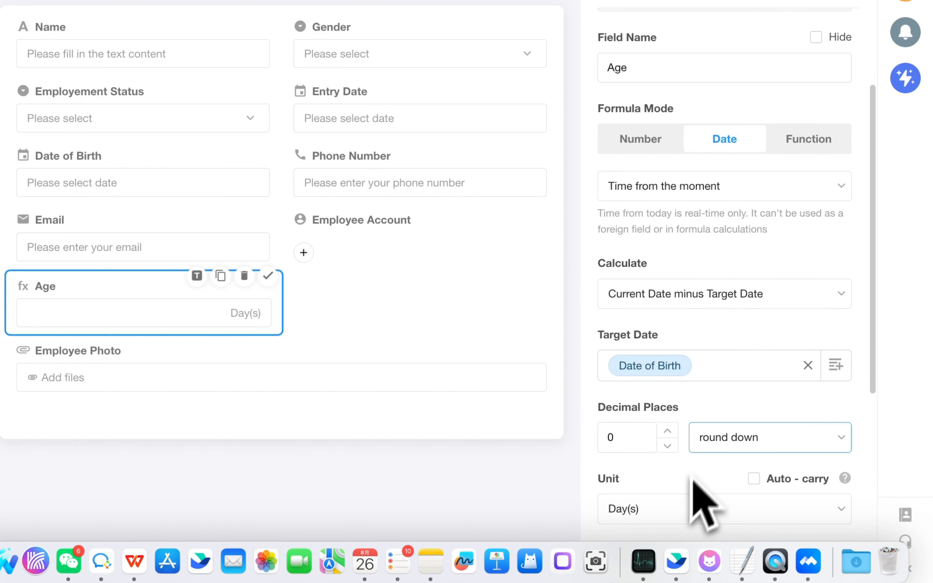
Step: Set the unit of the Age field to Year(s)
scroll(703, 433, down, 1)
scroll(702, 433, down, 3)
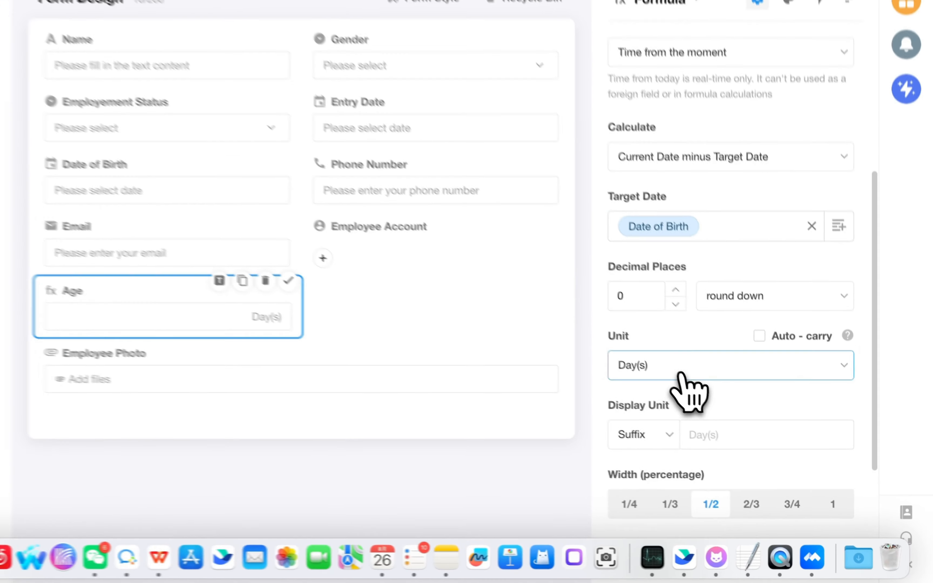
click(732, 415)
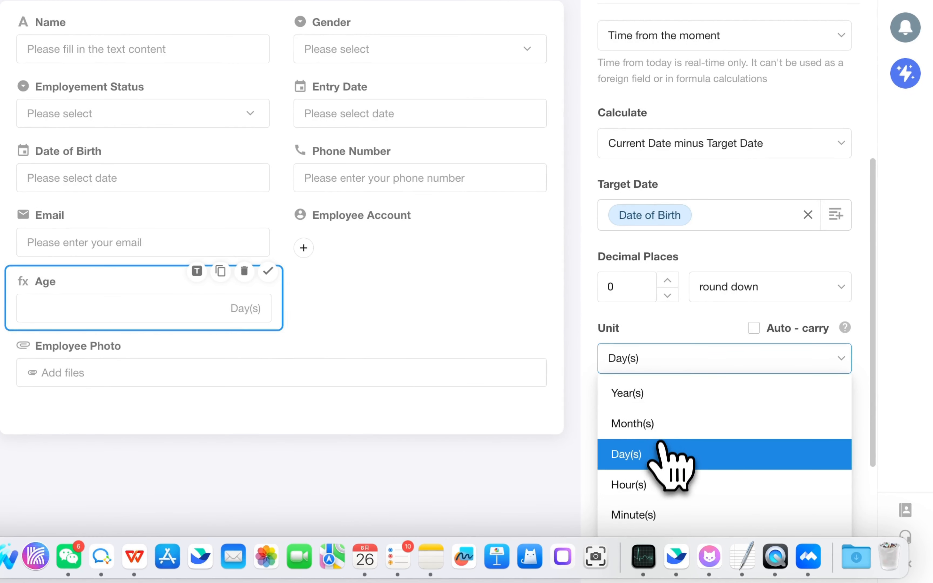
click(652, 395)
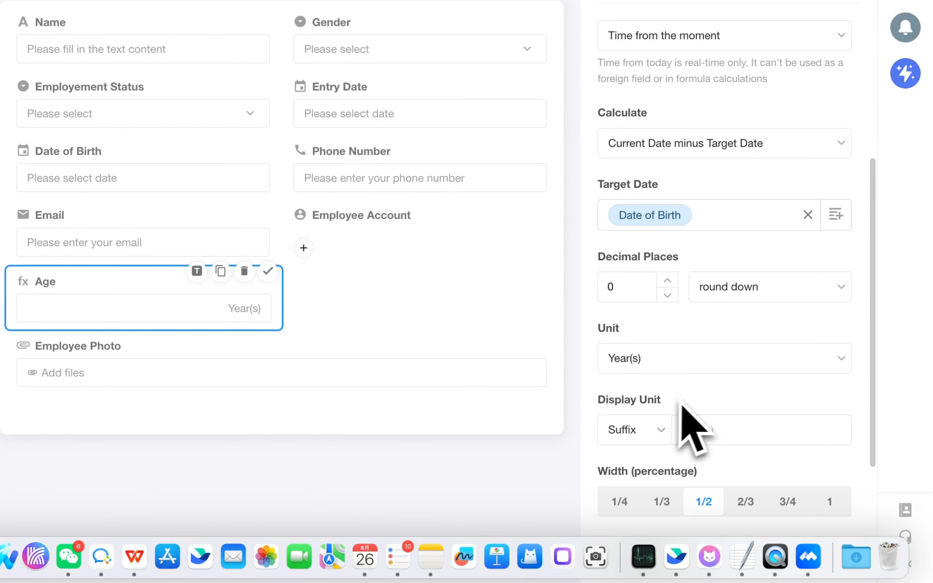
scroll(691, 401, down, 2)
click(703, 399)
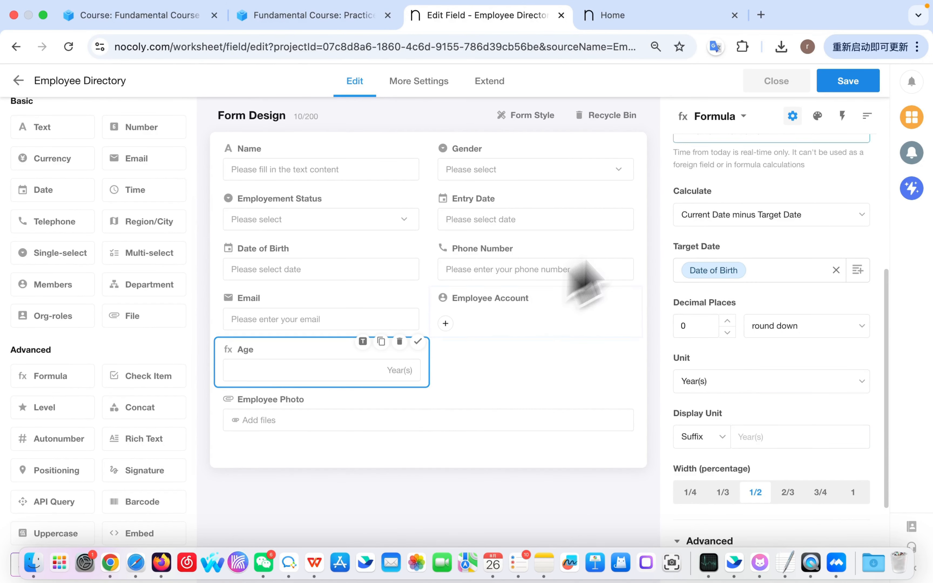
Step: Set Name as the worksheet's title field, save the form design and close the editor
click(851, 89)
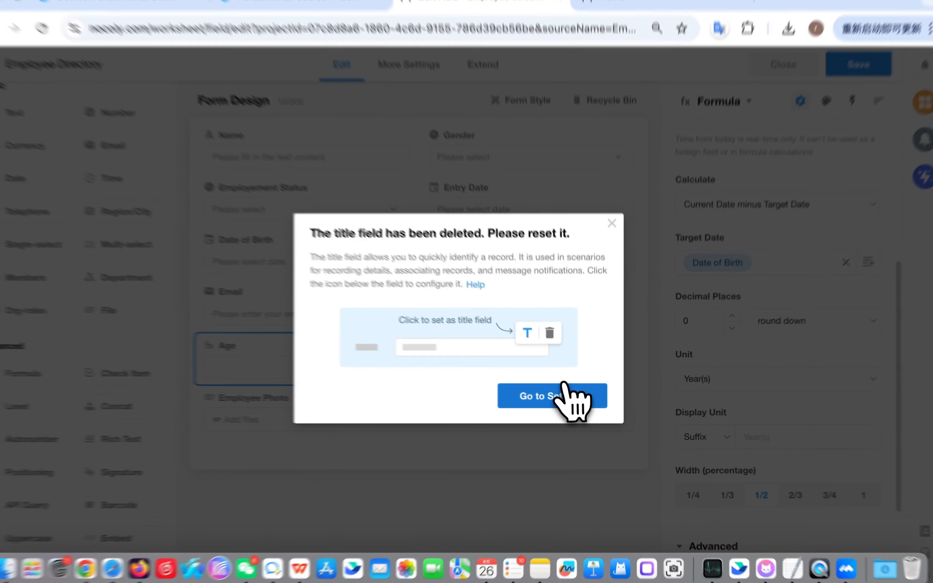
click(563, 383)
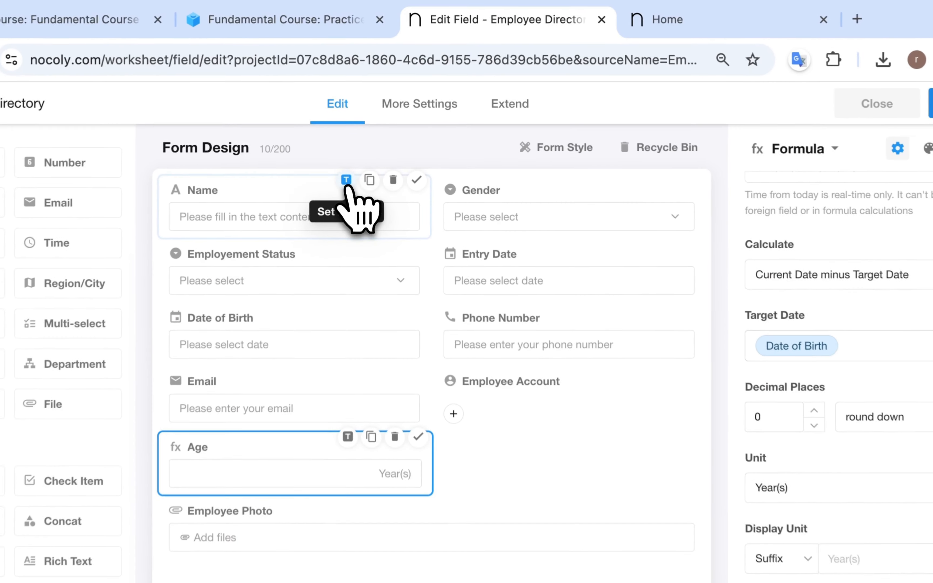
click(362, 141)
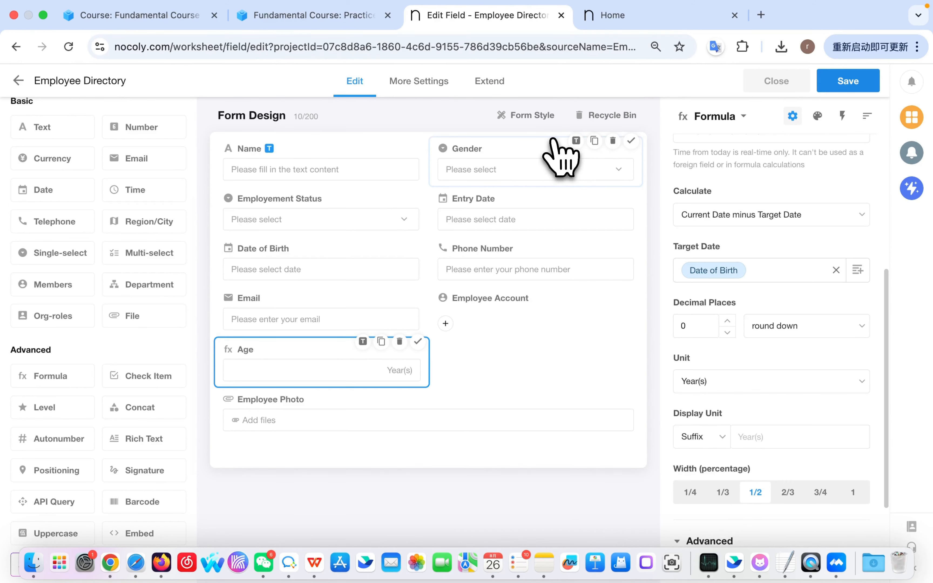
click(848, 86)
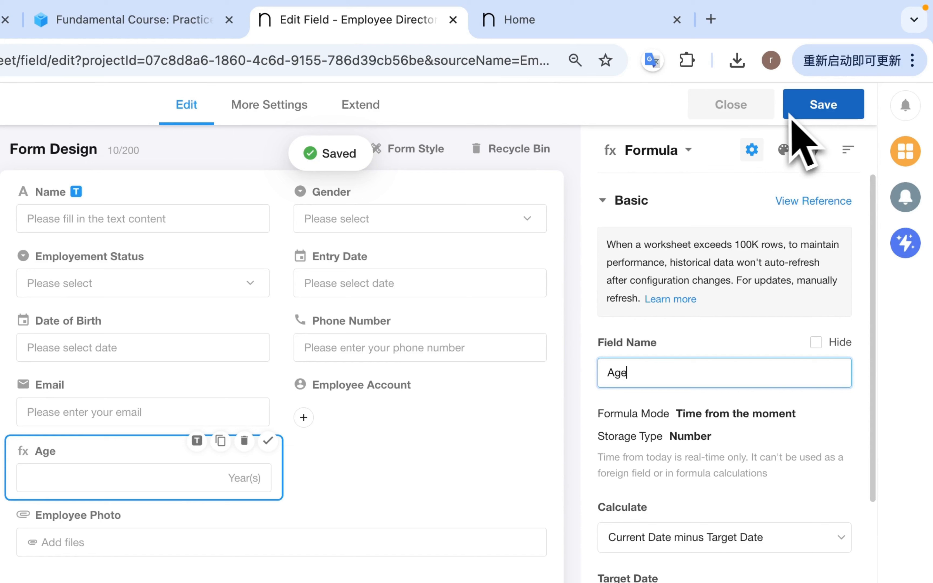
click(730, 108)
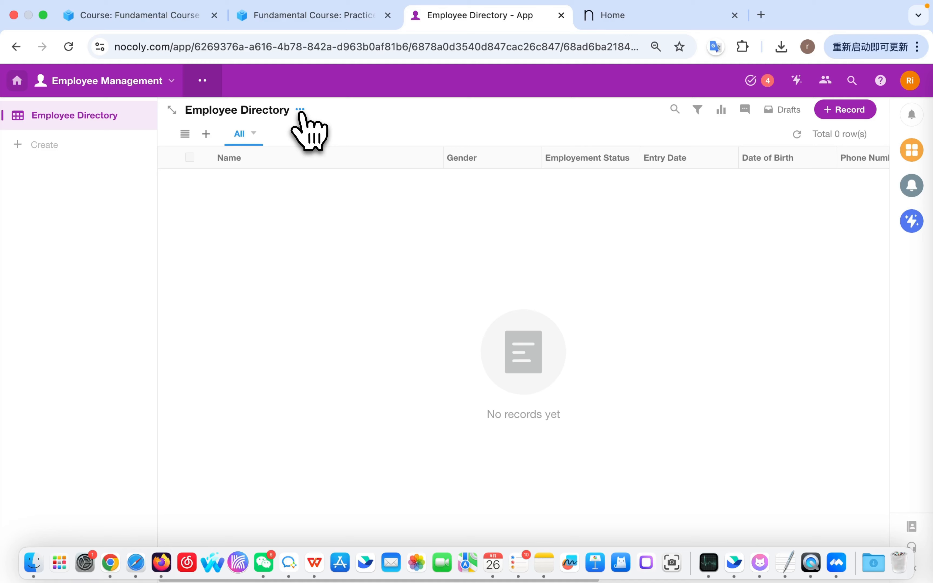
Step: Reopen the Employee Directory form design to review it and close it again
click(300, 111)
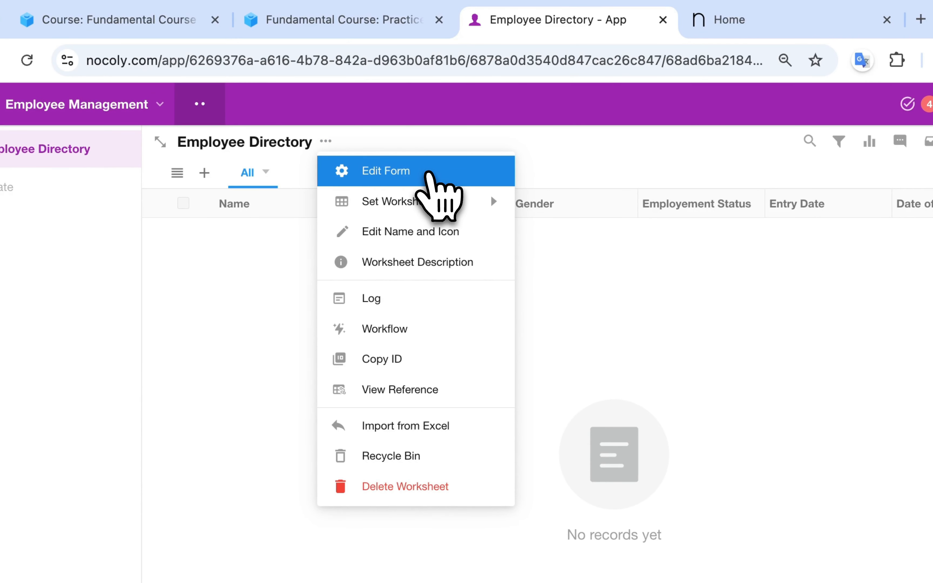
click(428, 174)
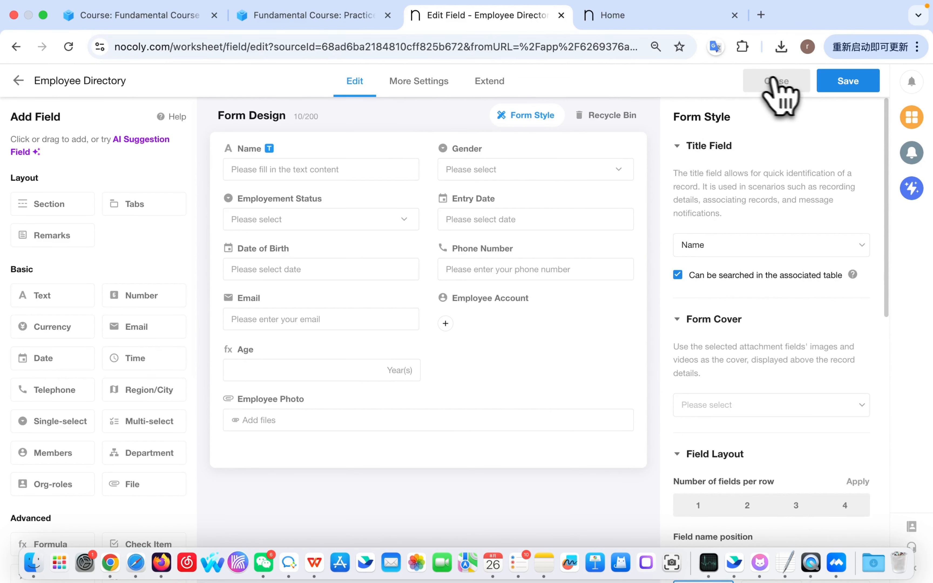
click(781, 83)
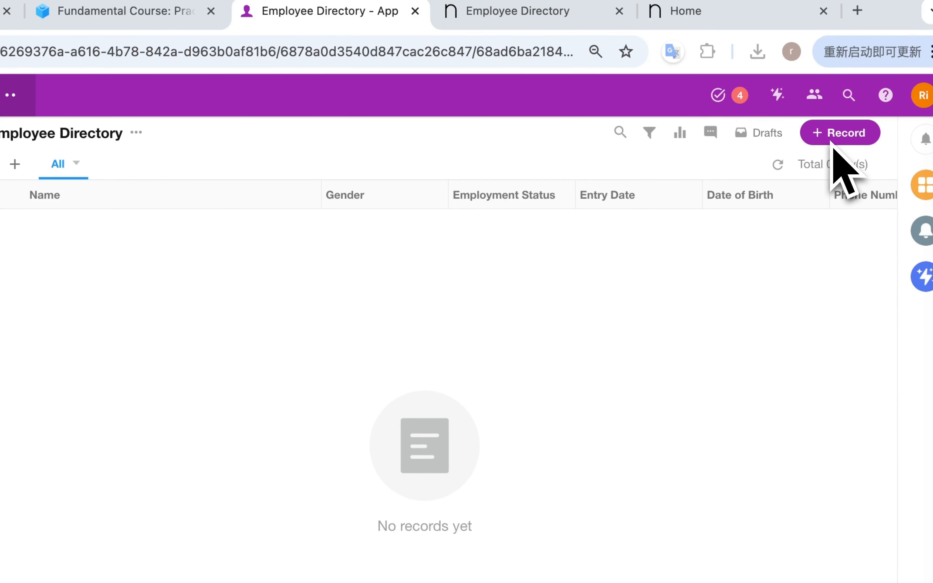
Step: Create and submit an employee record with the employee's name, gender Male and employment status Onboarding
click(830, 141)
click(829, 137)
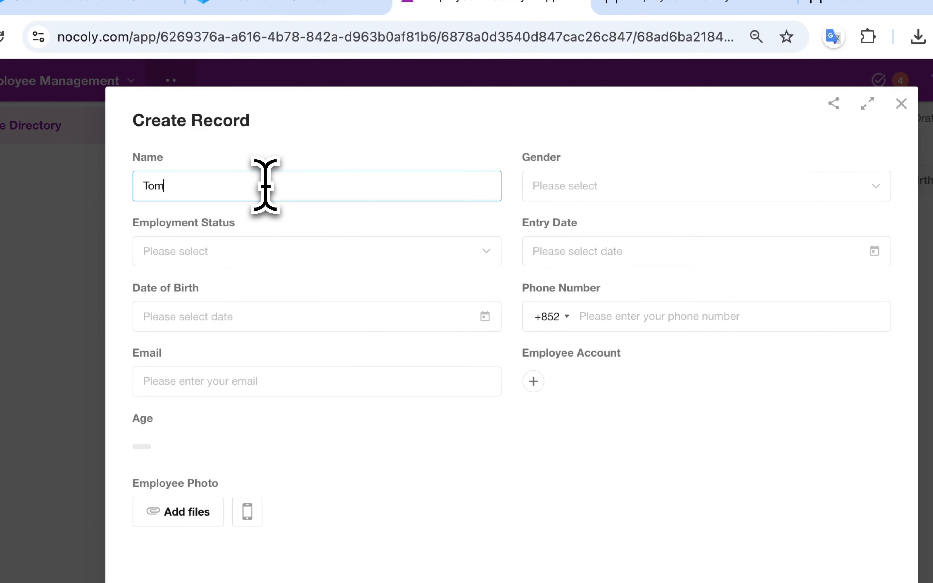
click(550, 184)
click(559, 219)
click(268, 252)
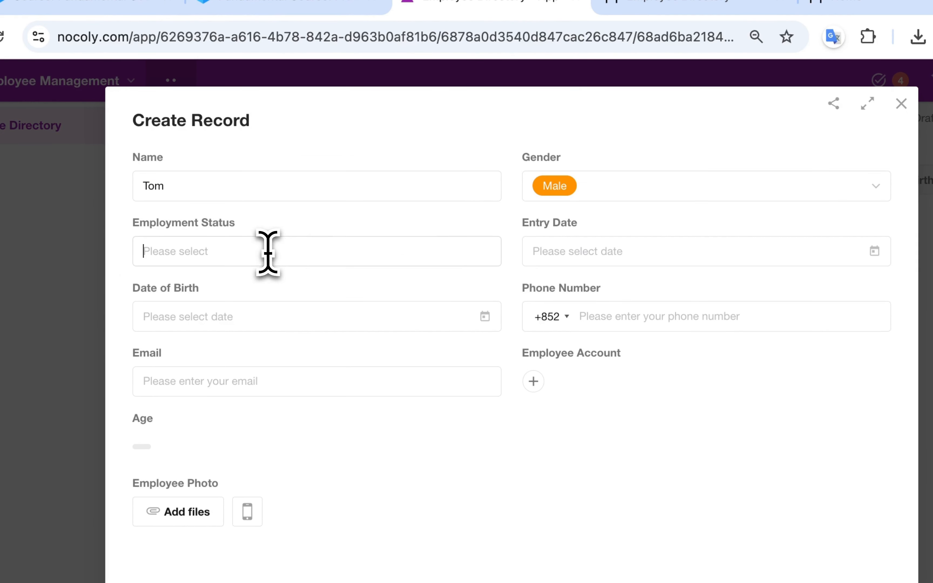
click(204, 287)
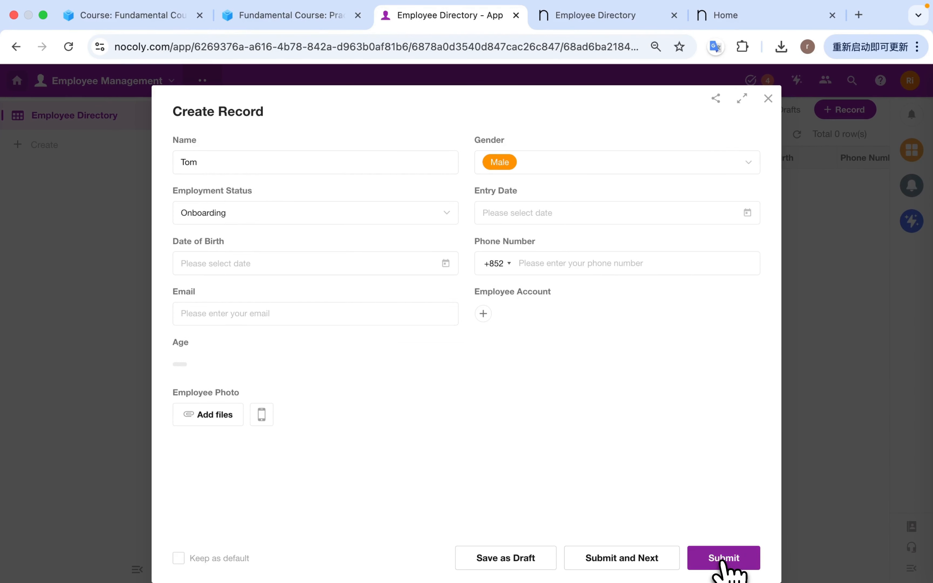
click(722, 560)
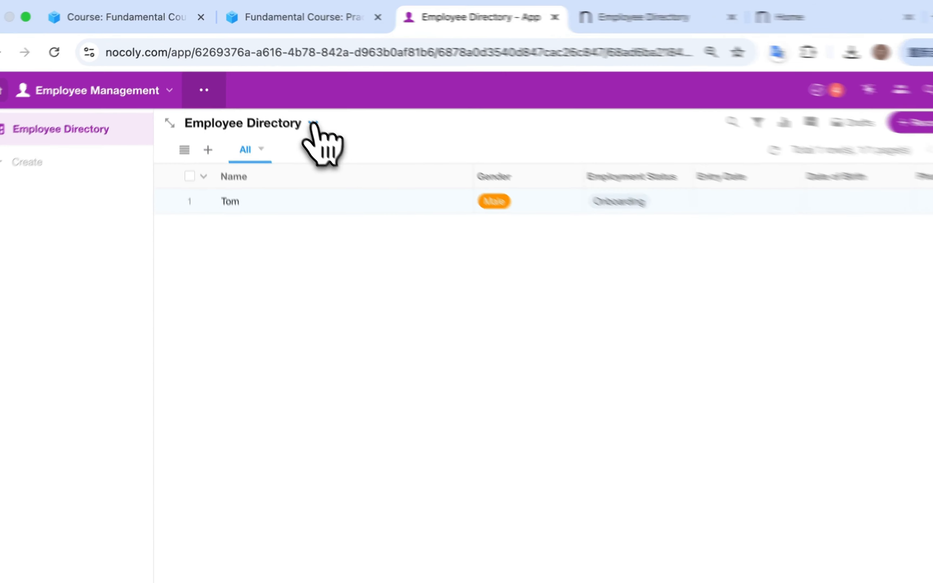
Step: Open the Public Release settings of the Employee Directory worksheet and enable its public form
click(300, 110)
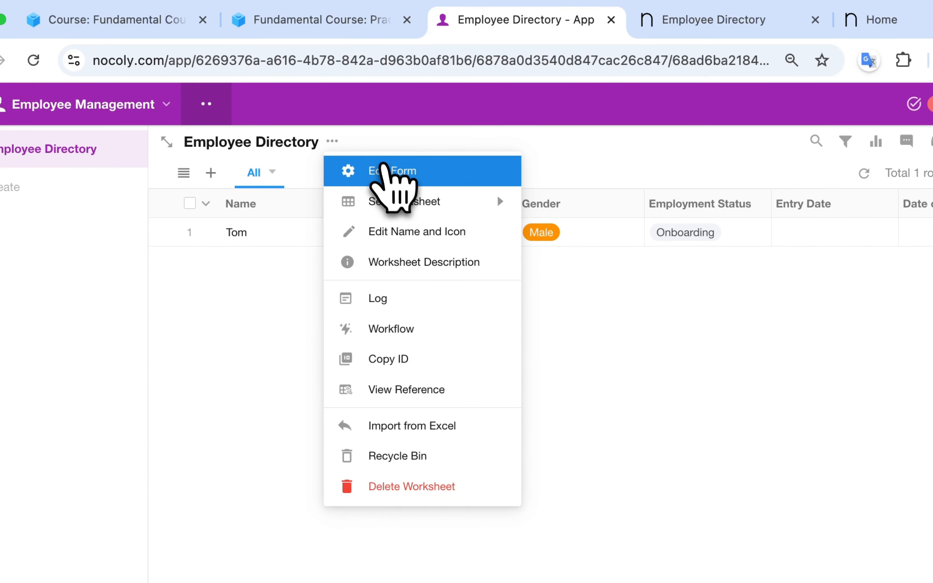
mouse_move(445, 201)
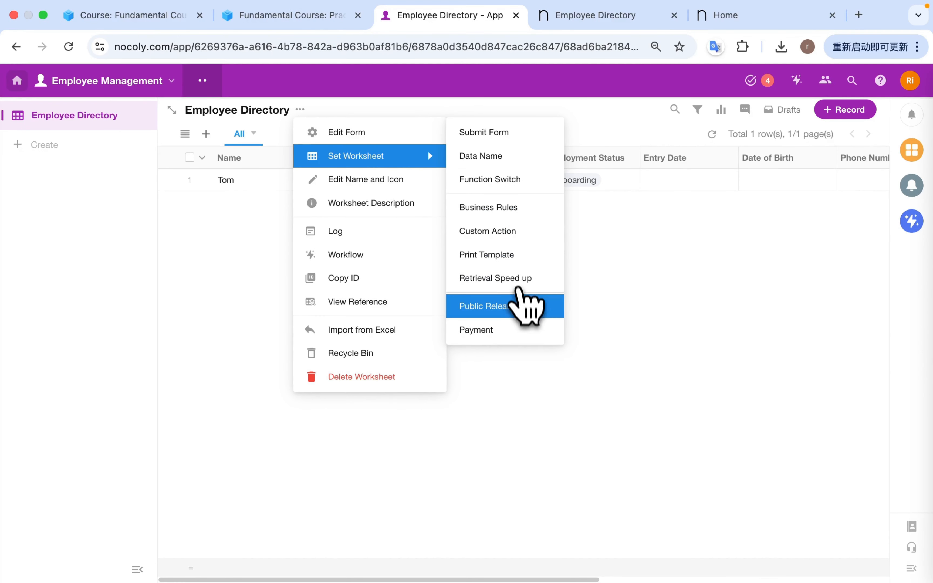
click(533, 311)
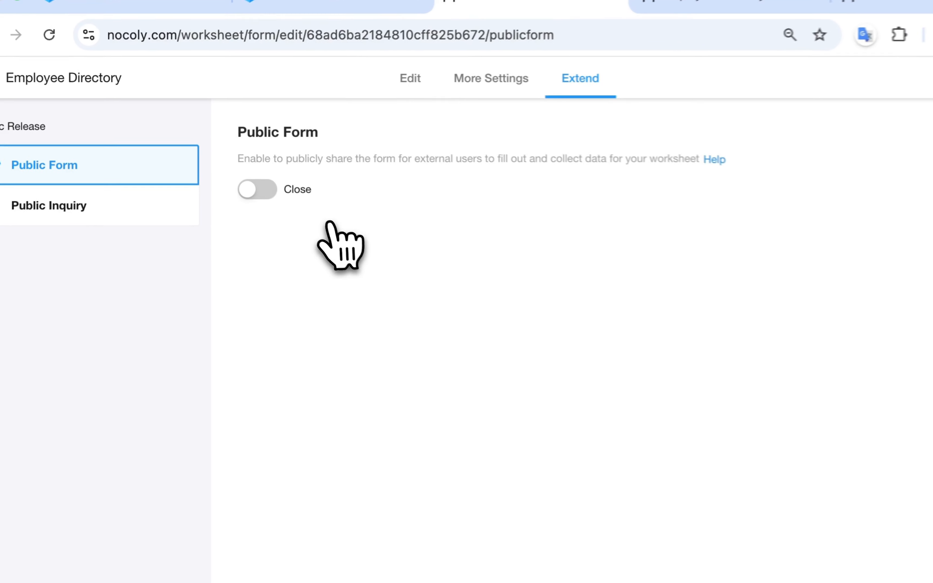
click(266, 192)
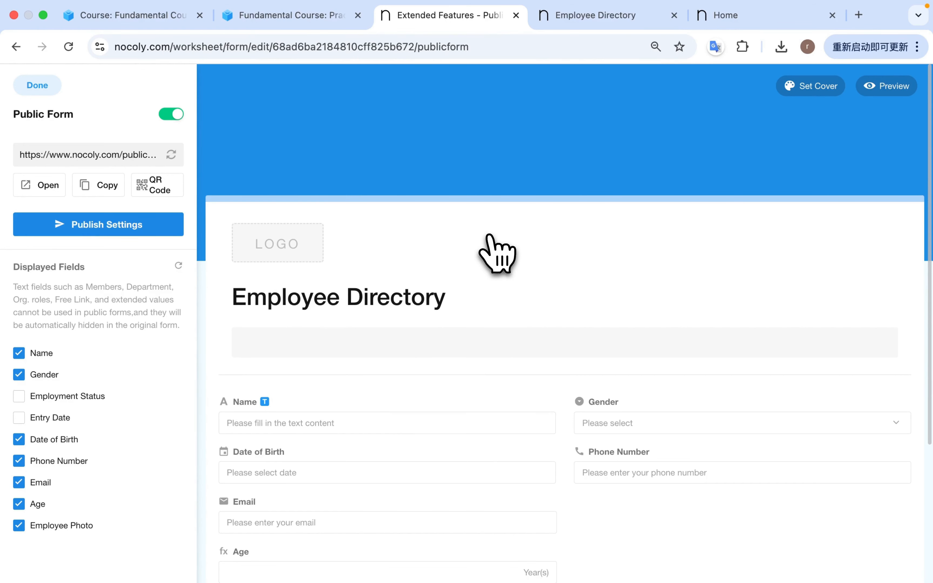
Step: Display the Employment Status and Entry Date fields on the public form and hide both again
scroll(448, 281, down, 1)
click(19, 396)
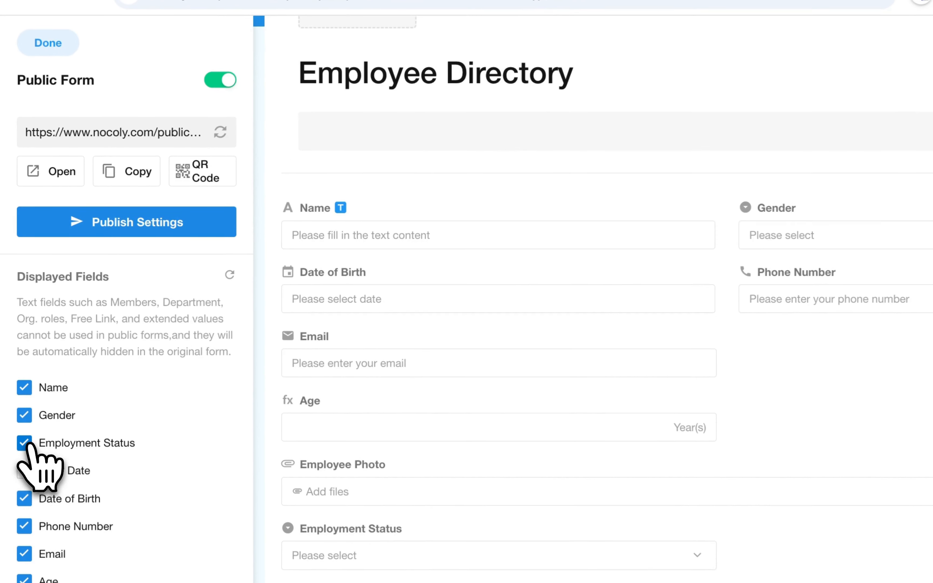
click(25, 471)
click(24, 443)
click(24, 470)
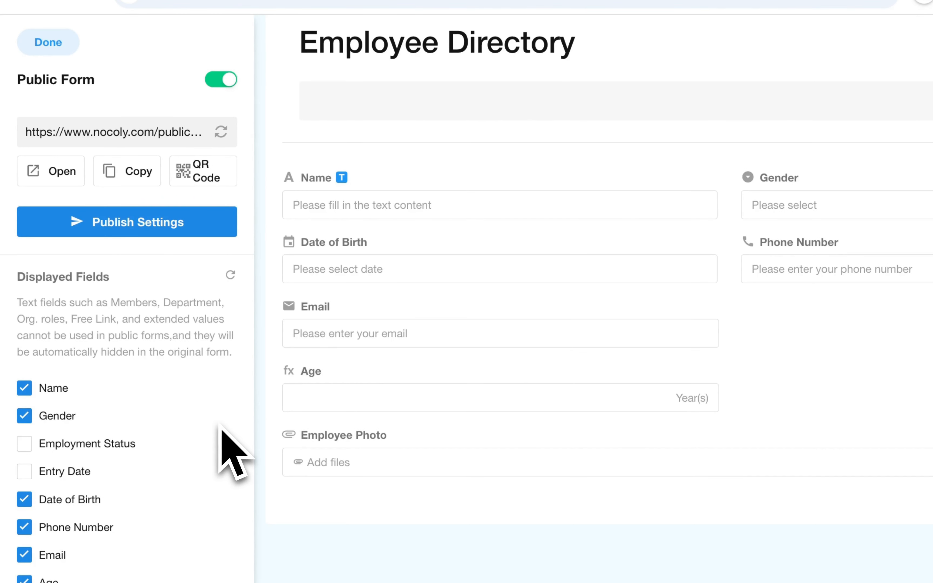
Step: Finish editing the public form settings and open the published Employee Directory form
click(48, 43)
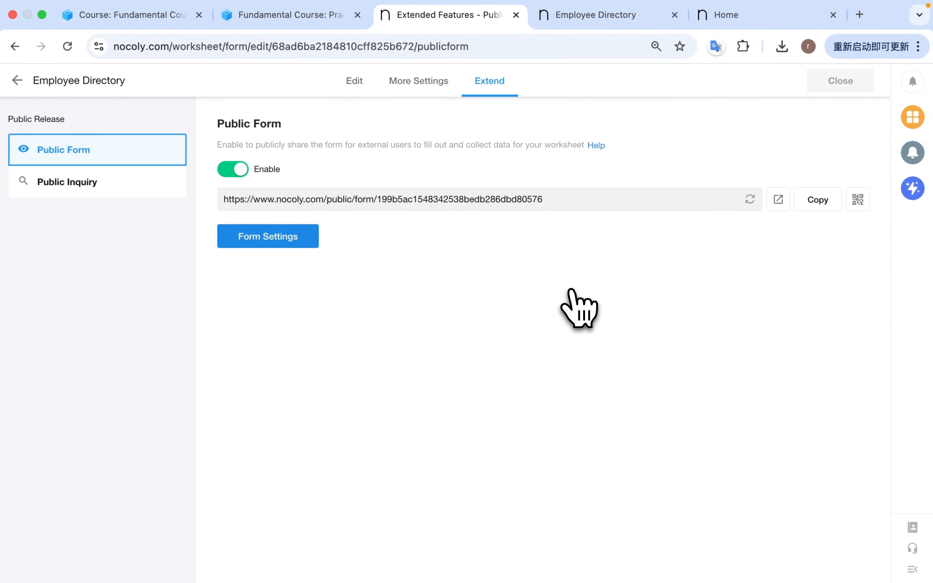
mouse_move(858, 205)
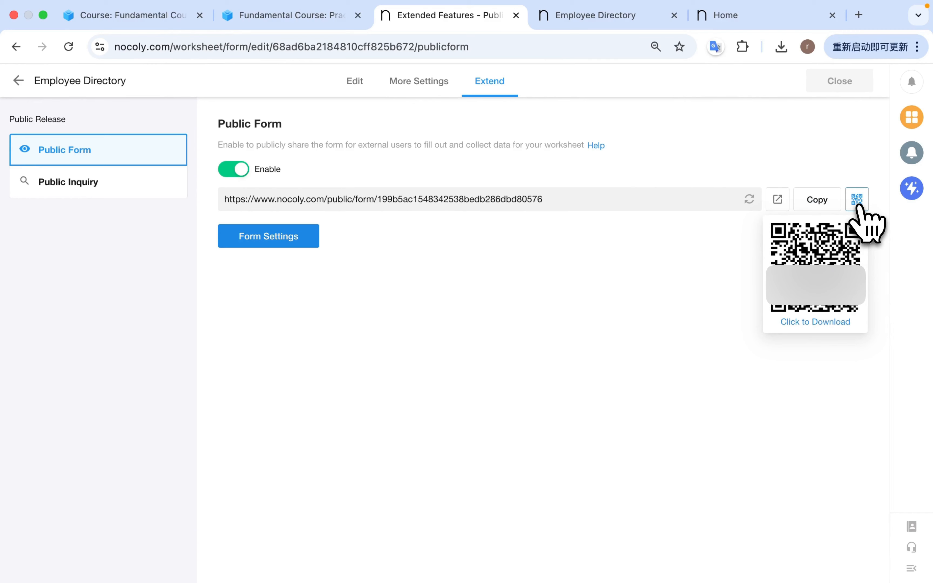
click(777, 199)
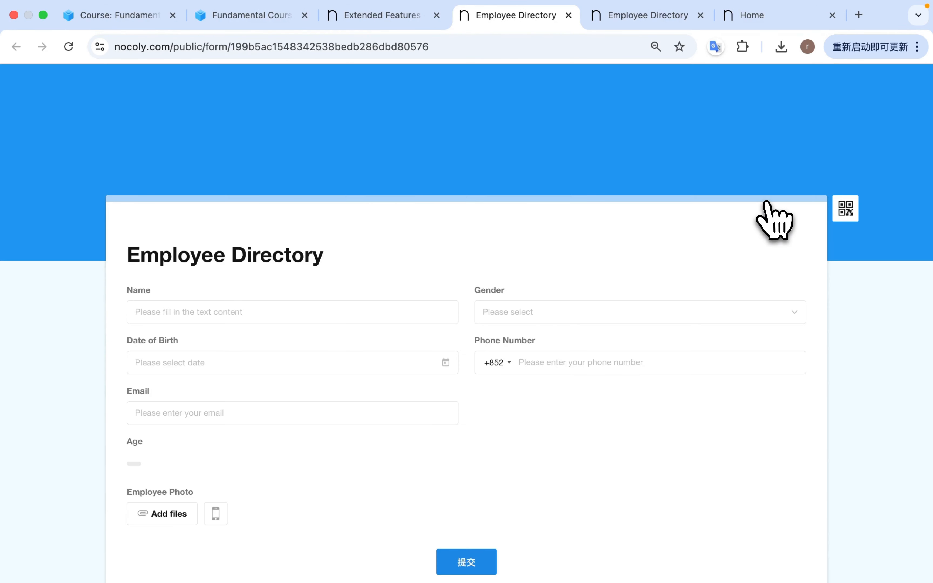
Step: Fill in the public form with the employee's name, gender Male and a date of birth, and submit it
scroll(375, 258, down, 1)
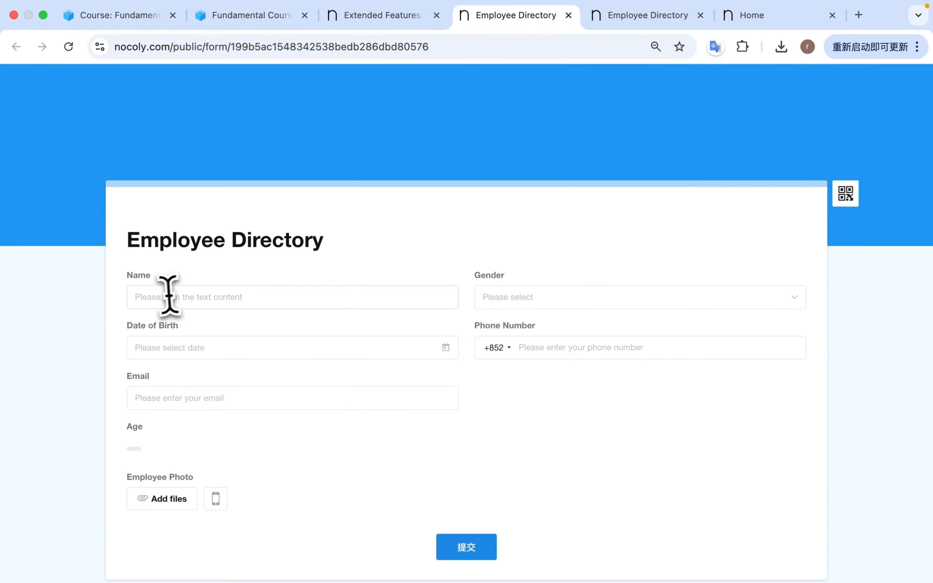
click(164, 296)
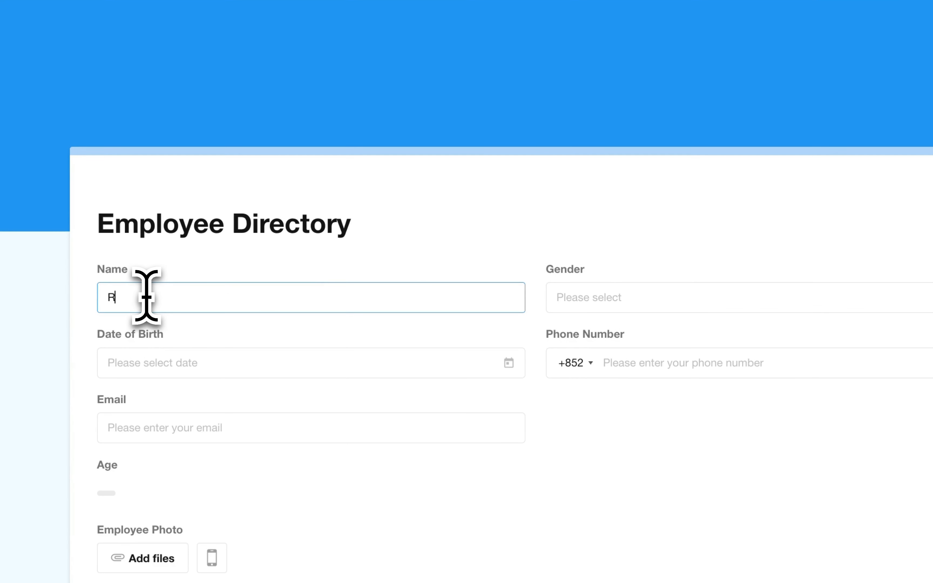
text(Ricardo)
click(619, 294)
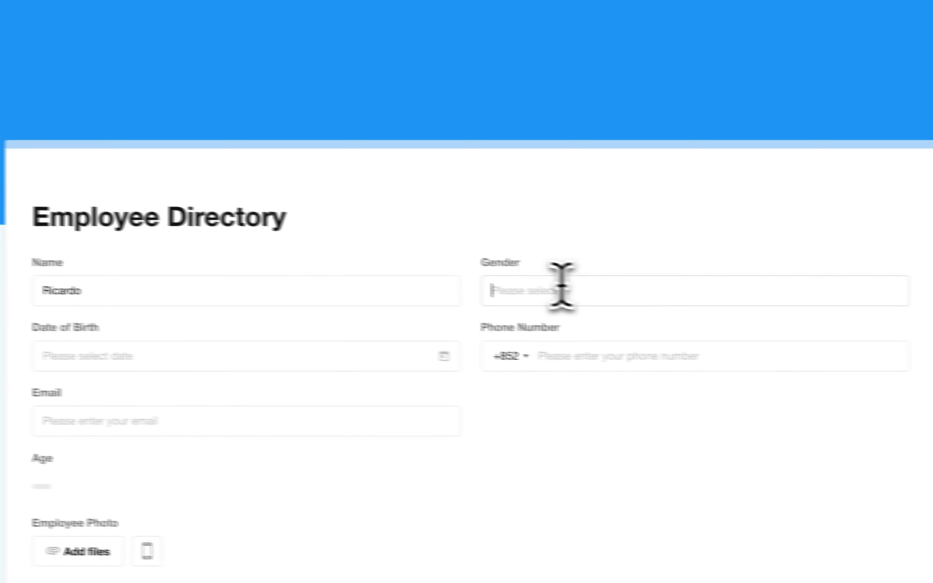
click(586, 338)
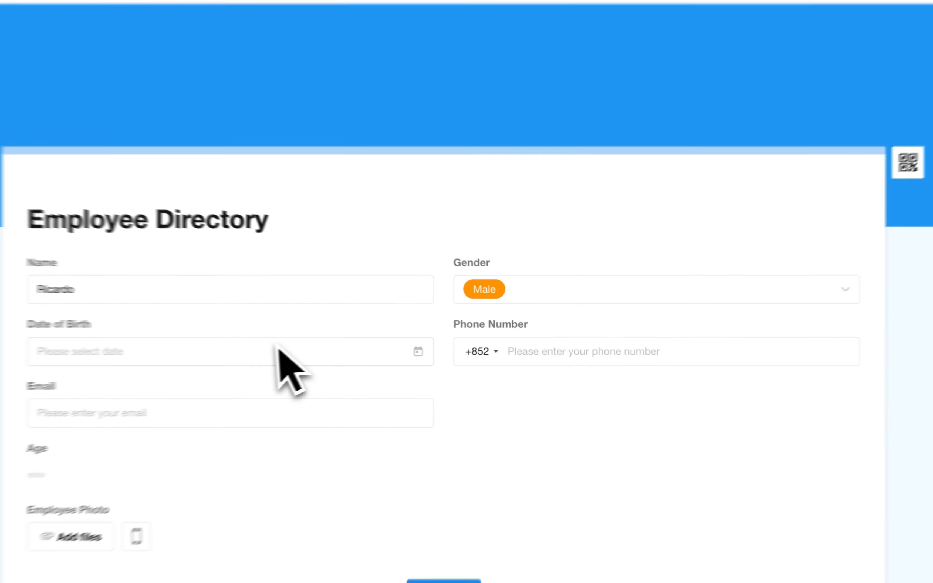
click(278, 349)
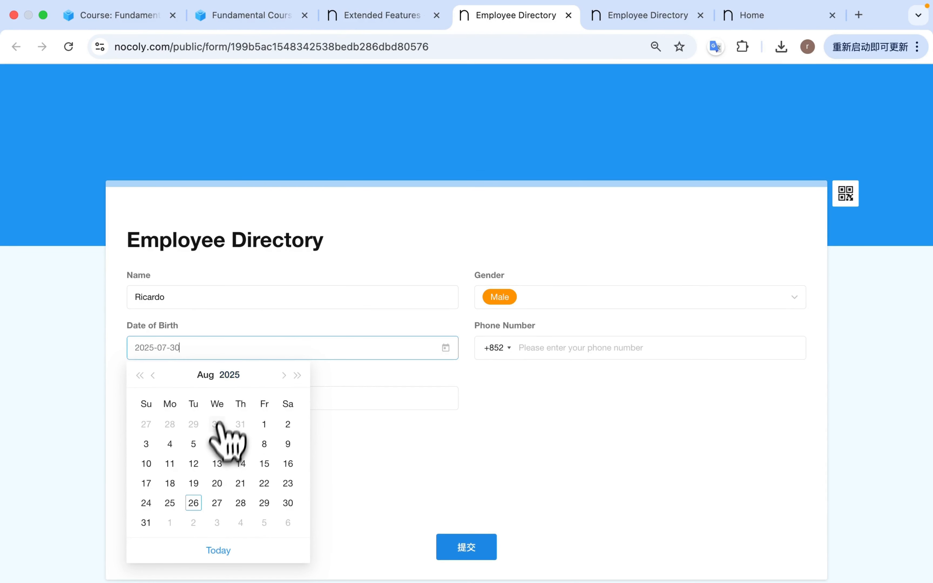
click(137, 469)
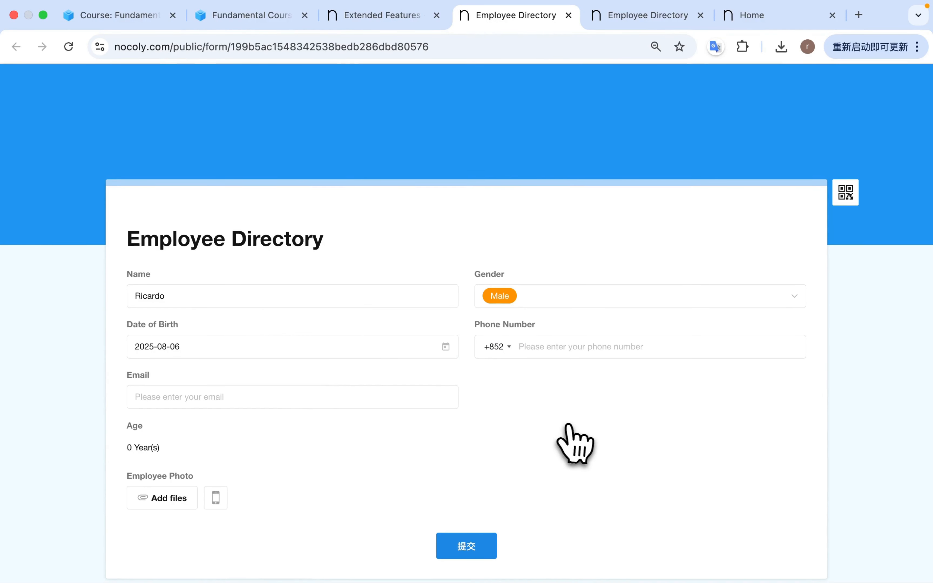
click(482, 548)
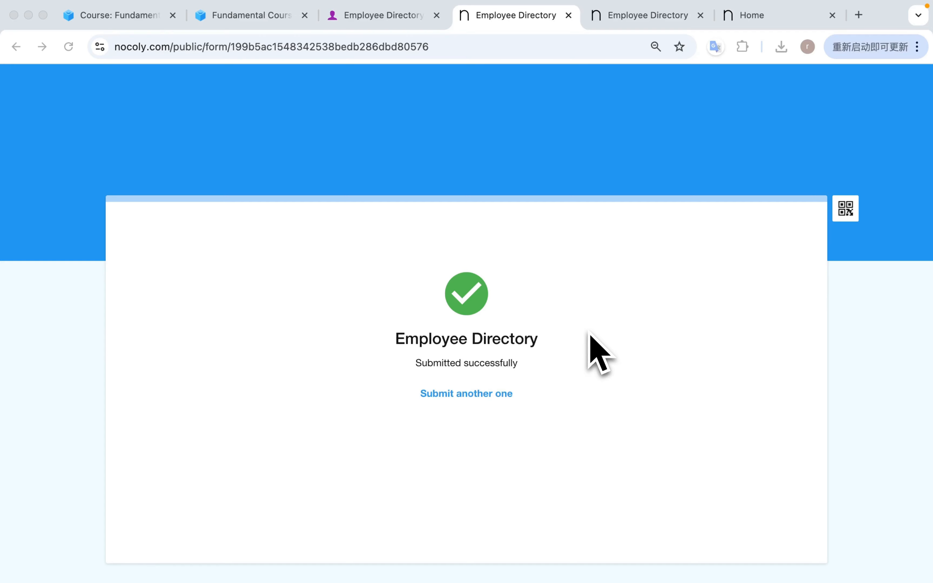
Step: Return to the Employee Directory worksheet, view the record submitted through the public form, and close it
click(376, 16)
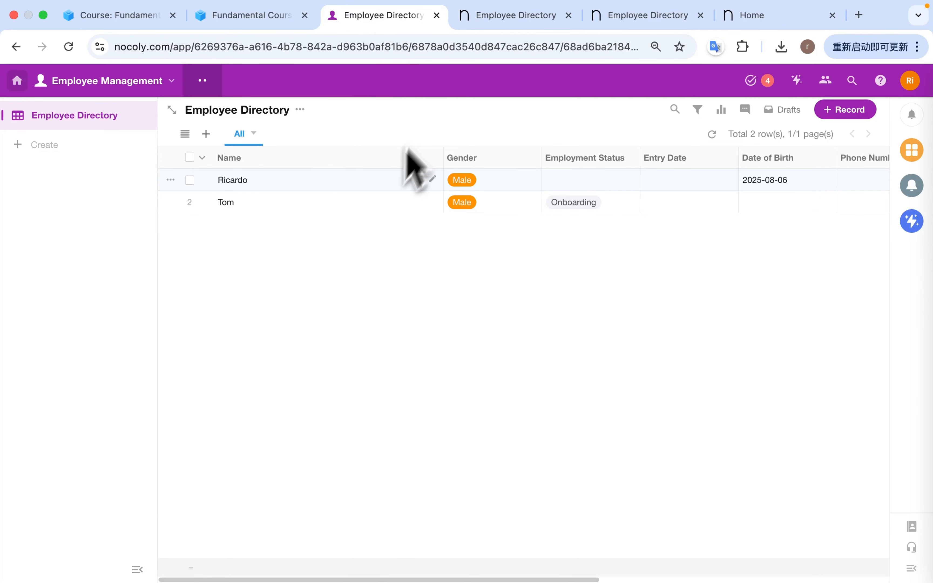
click(277, 181)
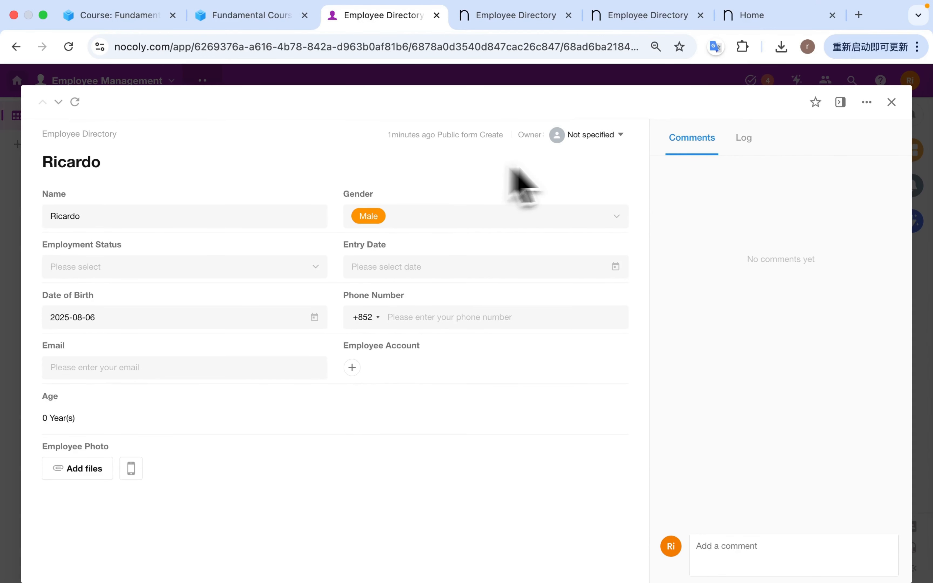
click(891, 102)
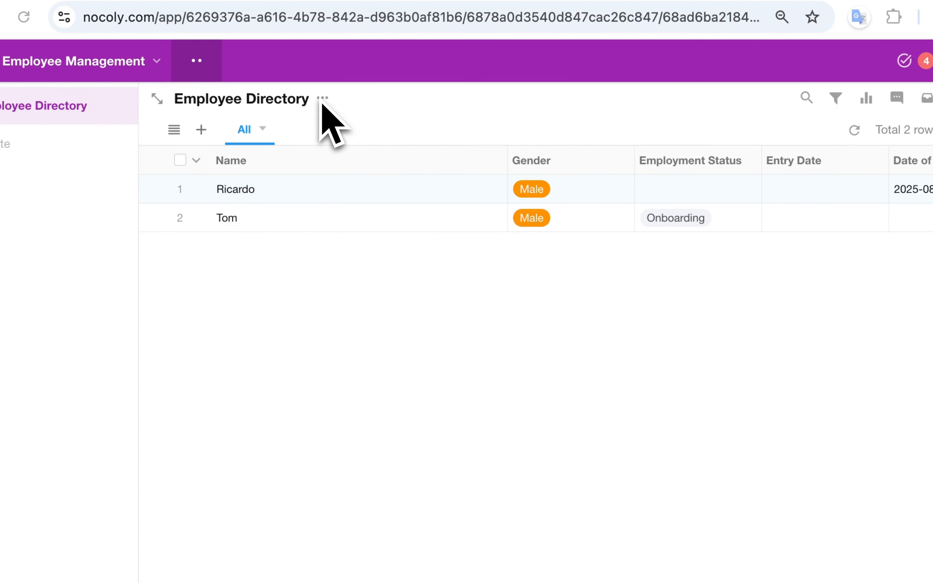
Step: Upload Employee Directory.xlsx for an Excel import into the Employee Directory worksheet, using row 1 as the header
click(323, 99)
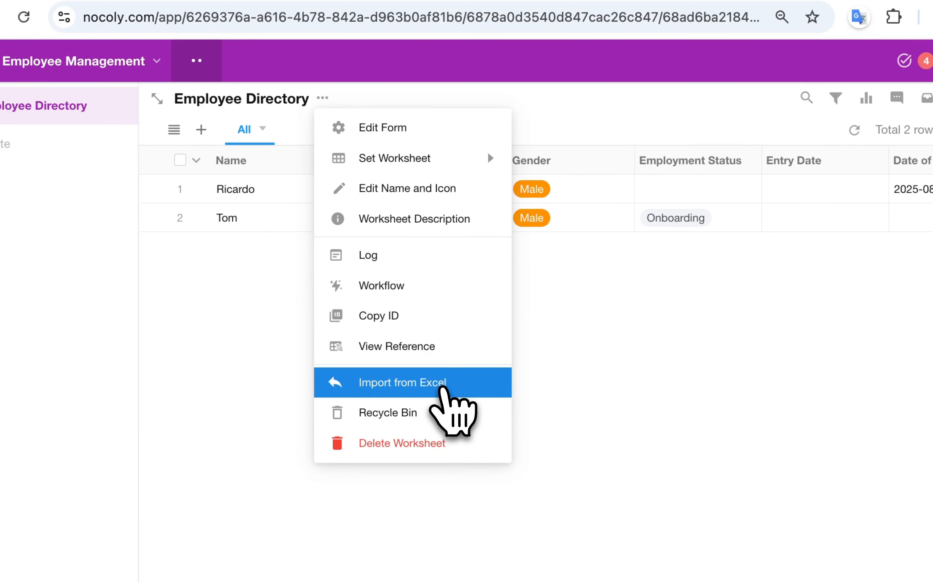
click(444, 389)
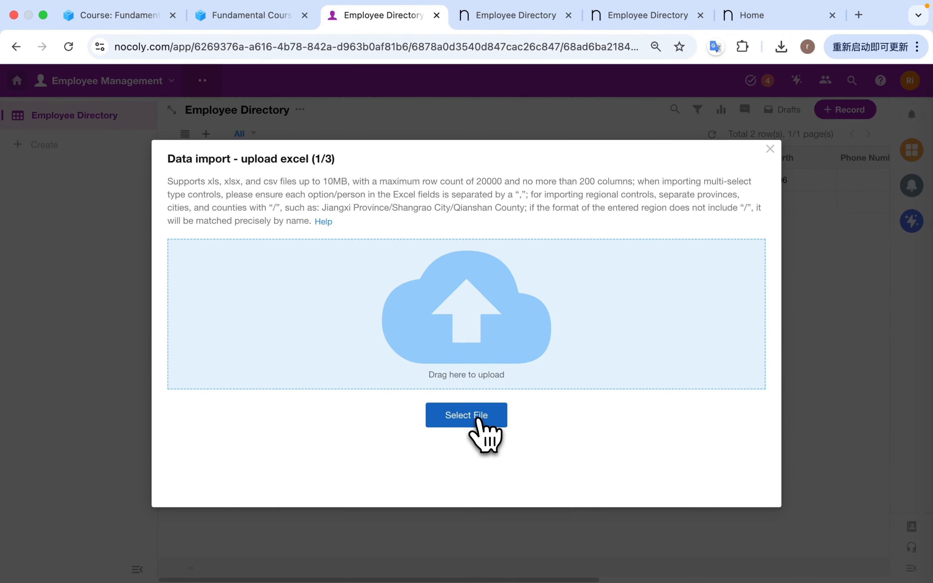
click(478, 419)
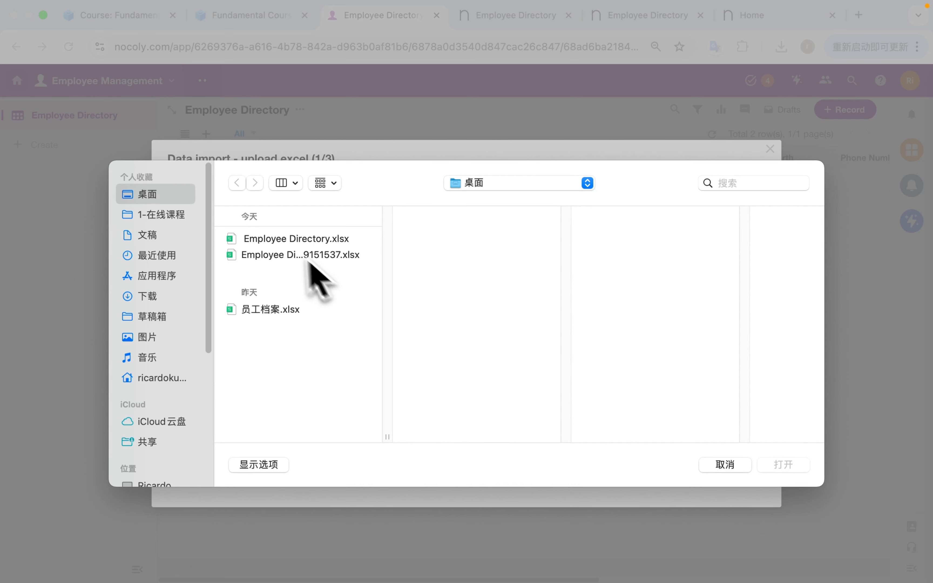
click(284, 240)
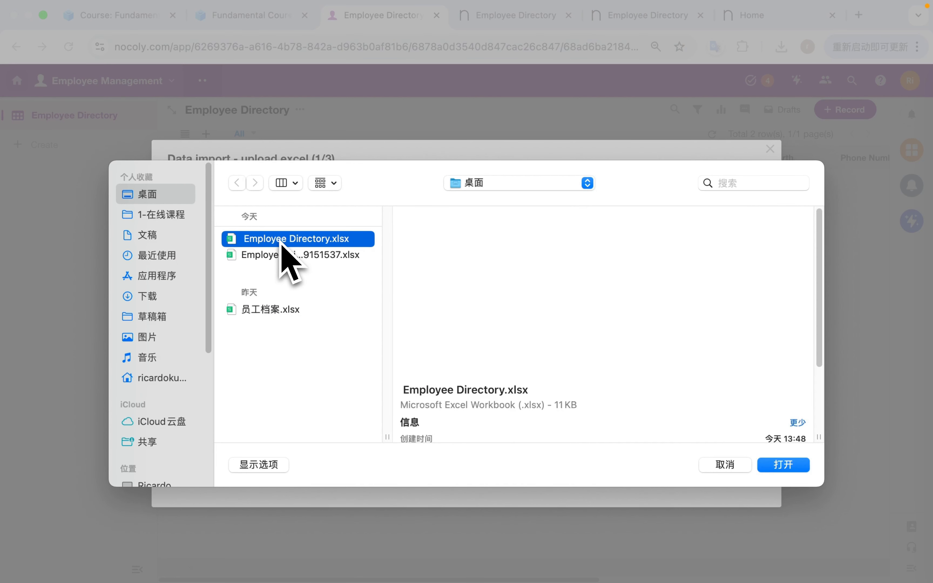
click(789, 465)
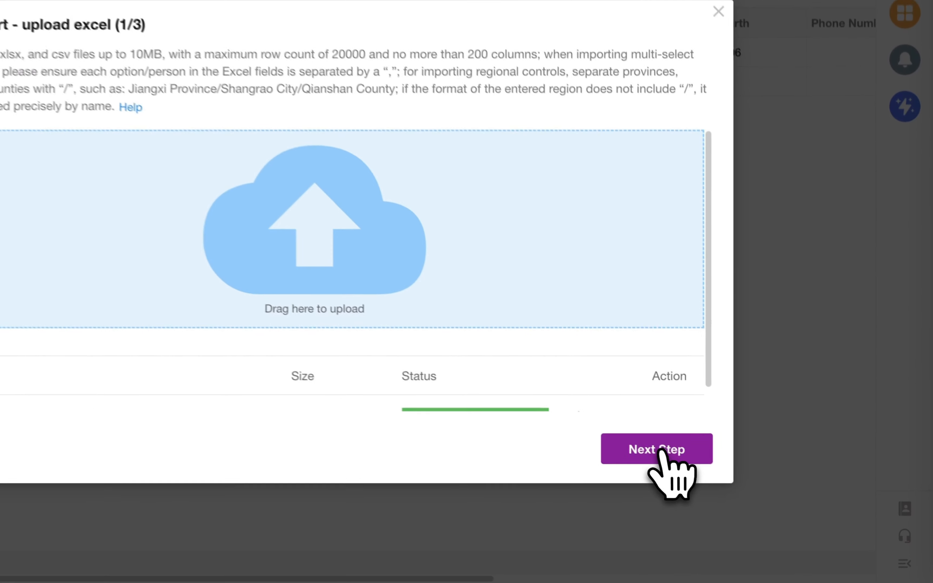
click(725, 482)
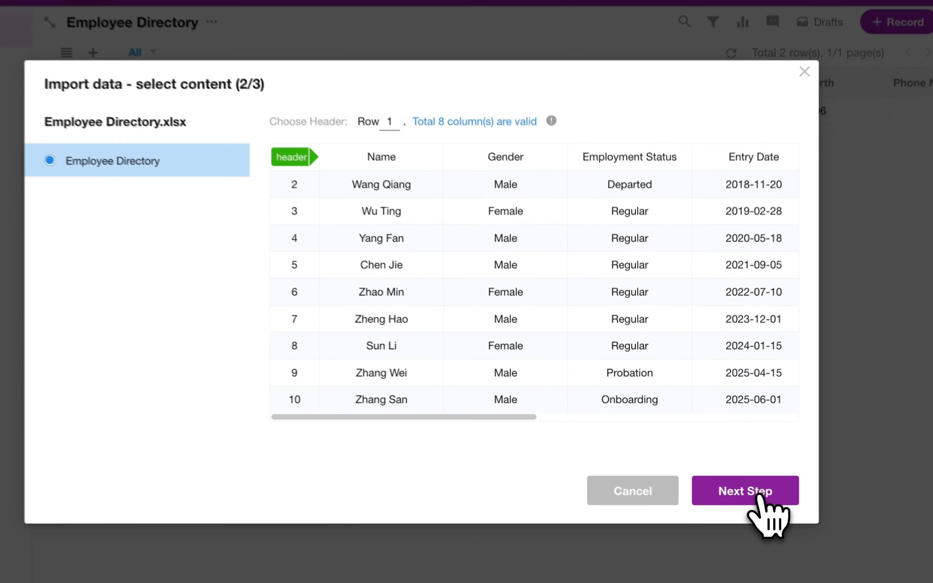
click(737, 483)
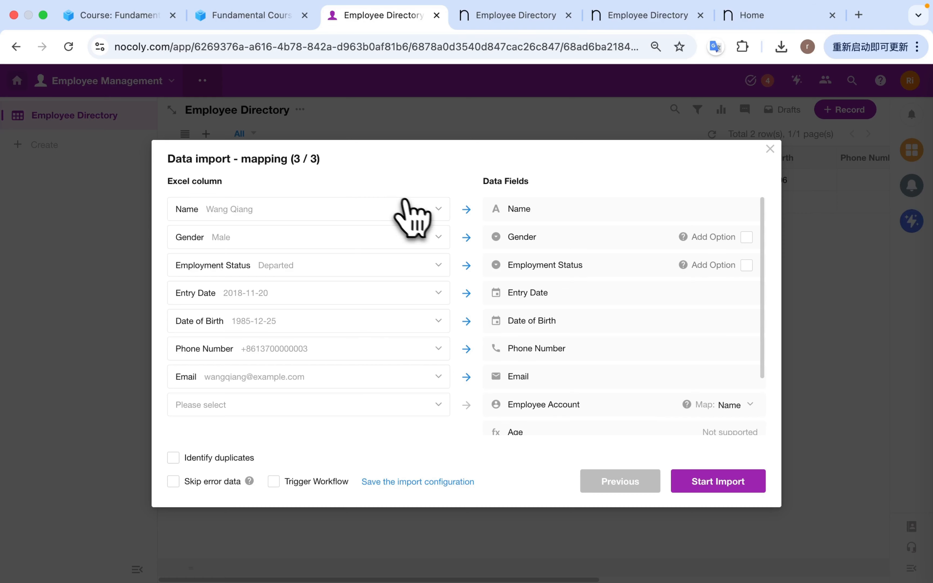
Step: Map the Excel Name column to the Owner field and clear that mapping again
scroll(433, 262, down, 3)
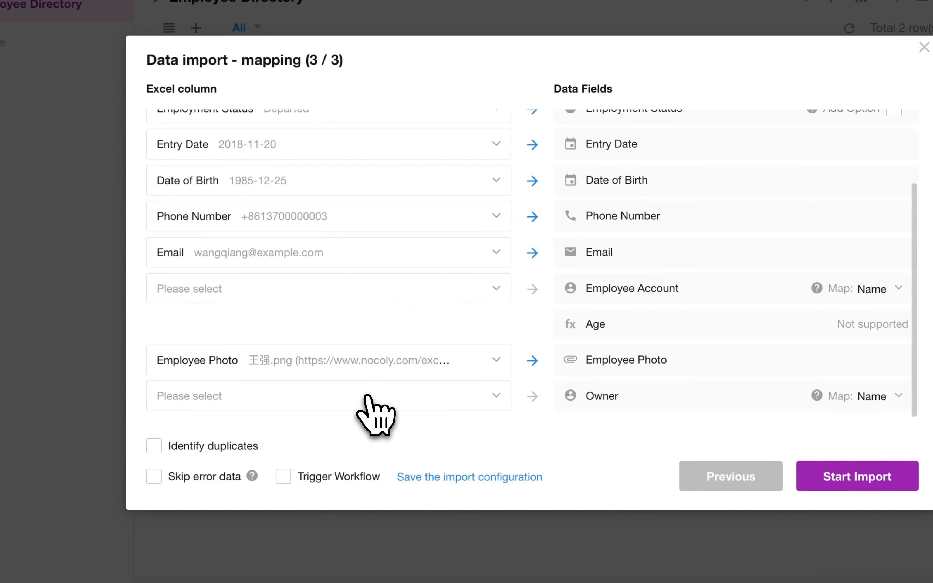
click(344, 396)
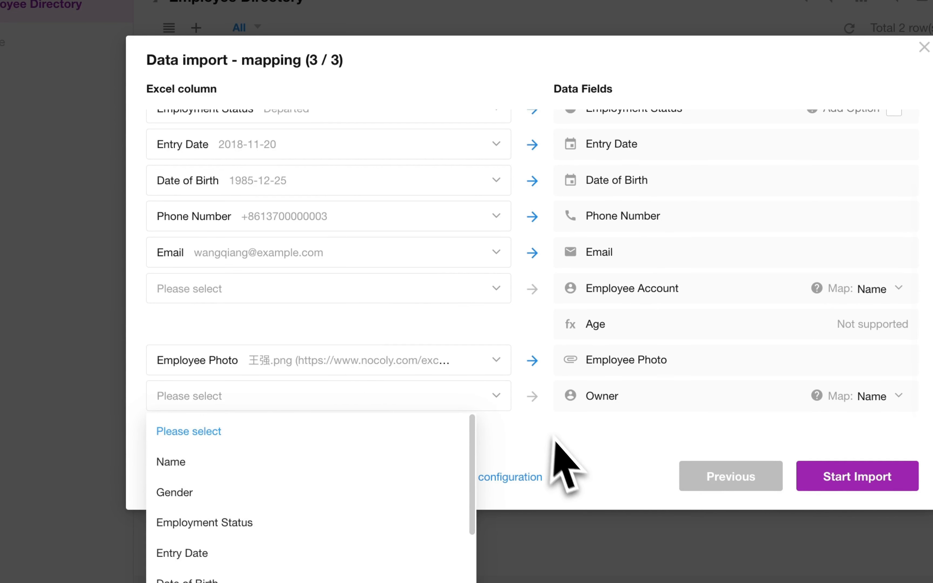
click(216, 462)
click(339, 397)
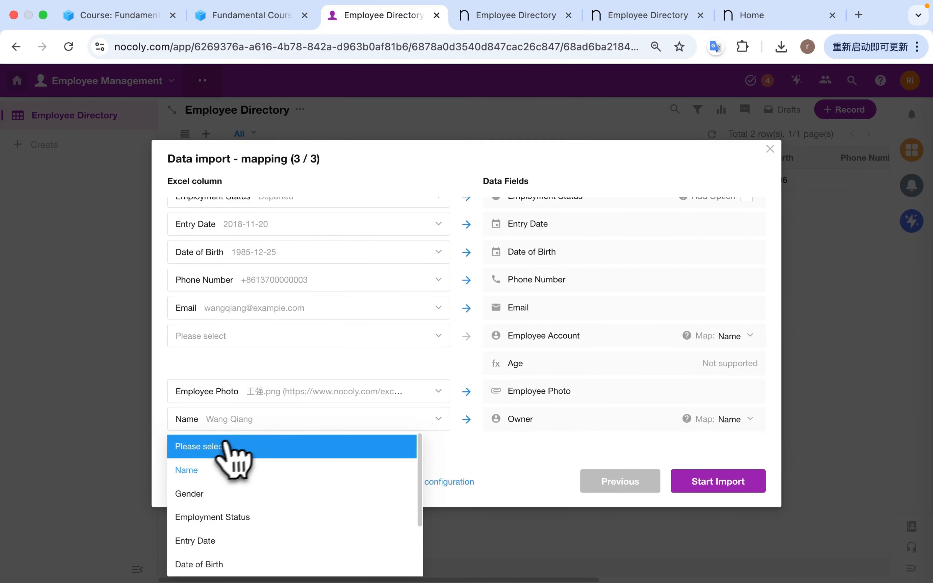
click(227, 446)
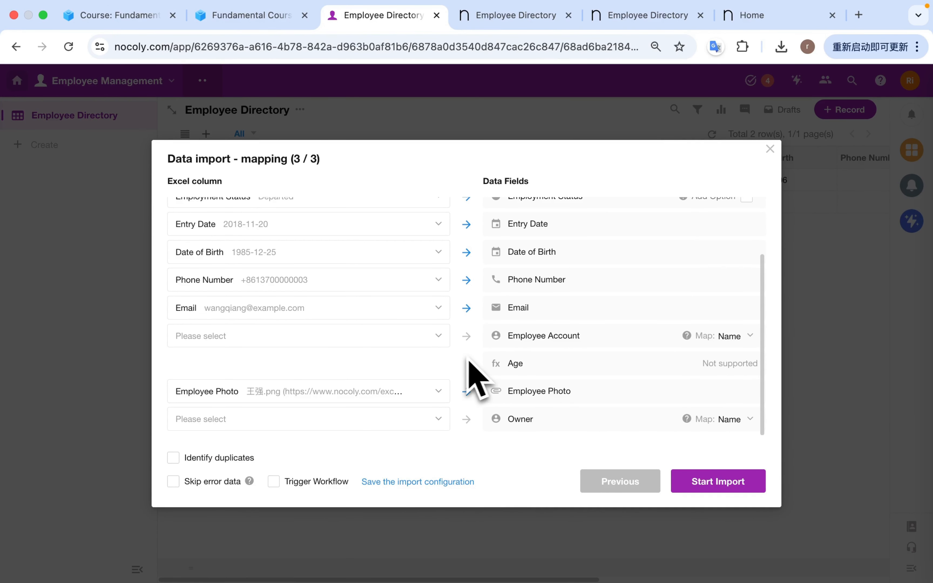
Step: Start and confirm the import of the Excel data, and check the app messages for its completion
click(731, 484)
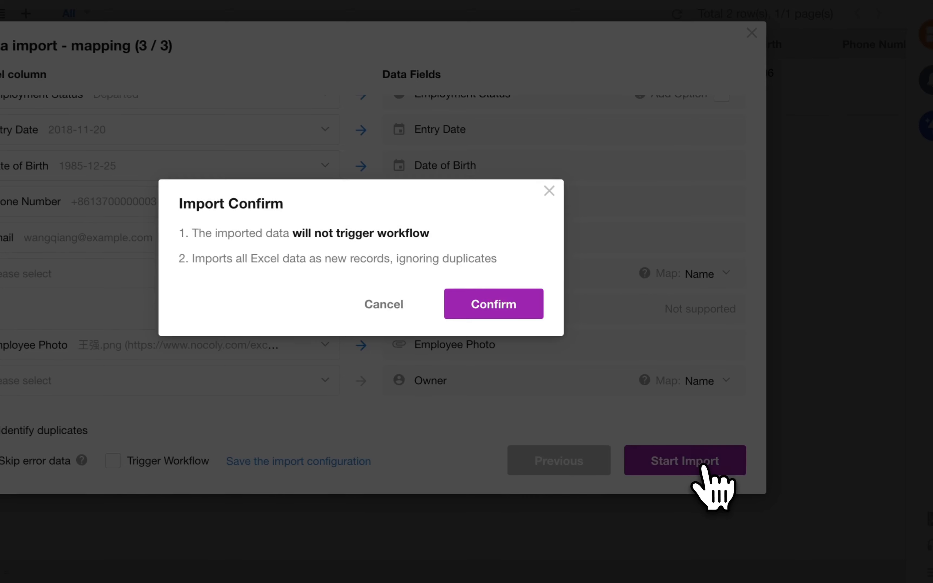
click(493, 307)
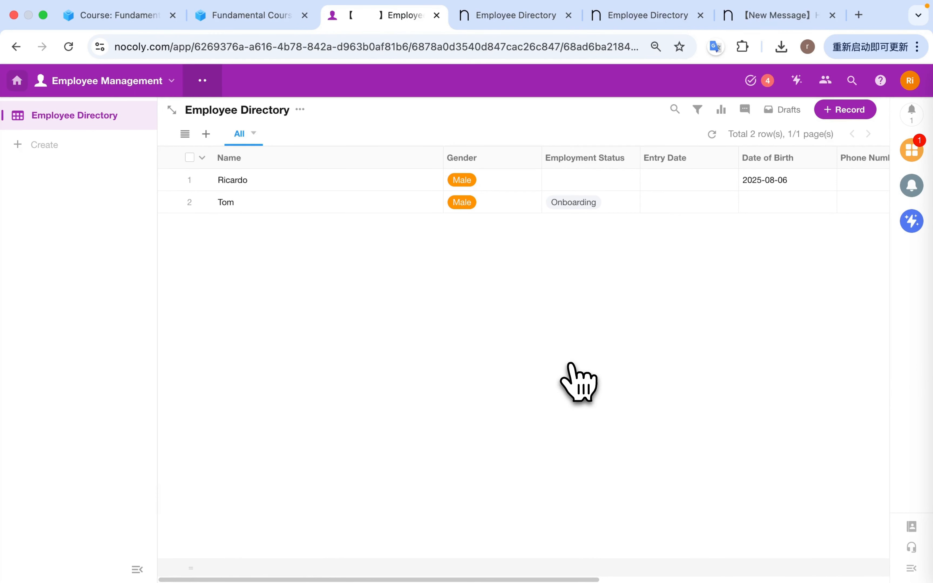
click(910, 151)
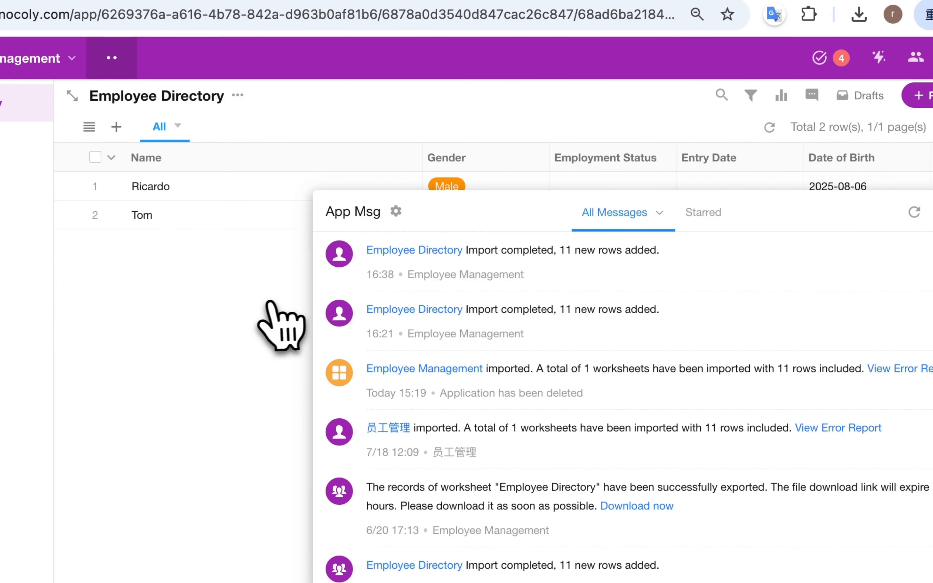
click(267, 344)
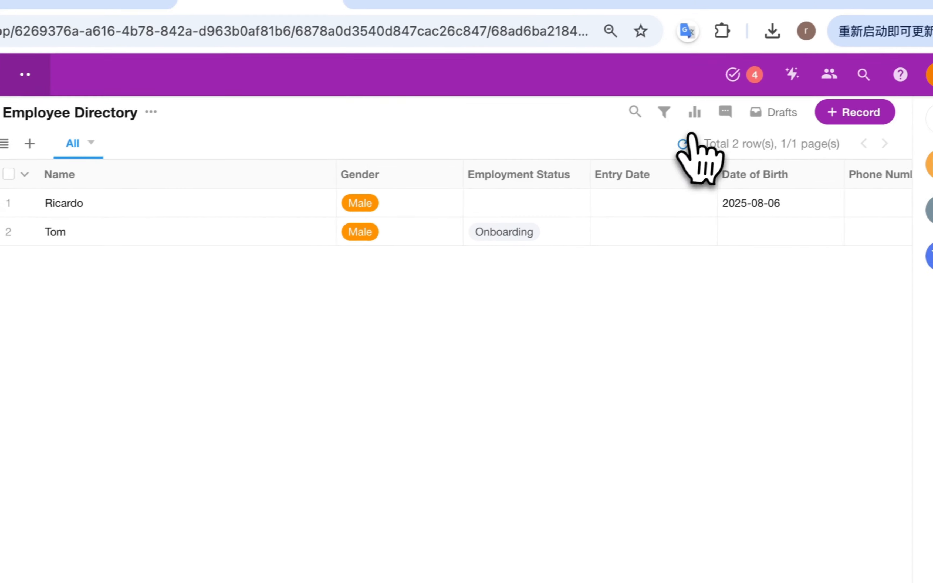
Step: Refresh the Employee Directory worksheet and examine the imported records across all columns
click(771, 127)
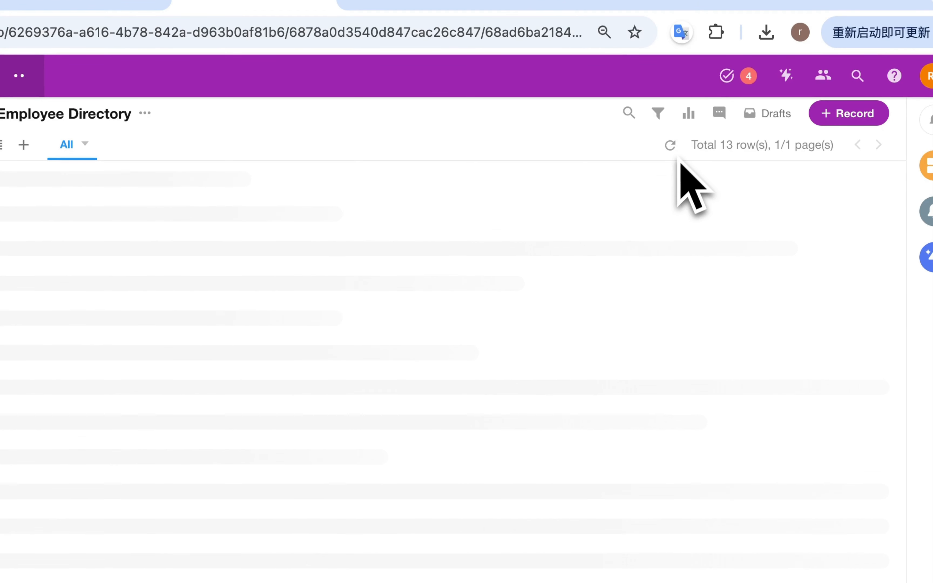
scroll(571, 327, right, 5)
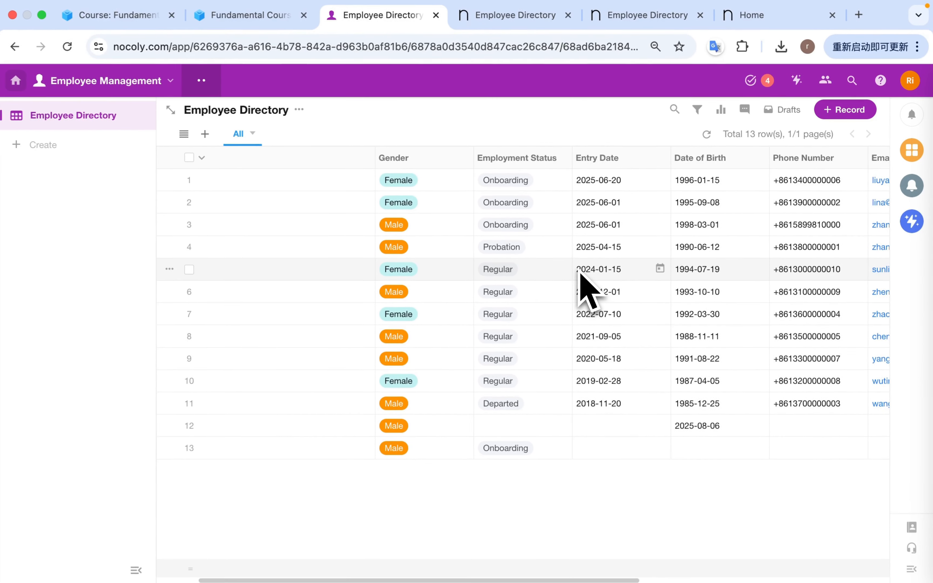
scroll(582, 278, right, 7)
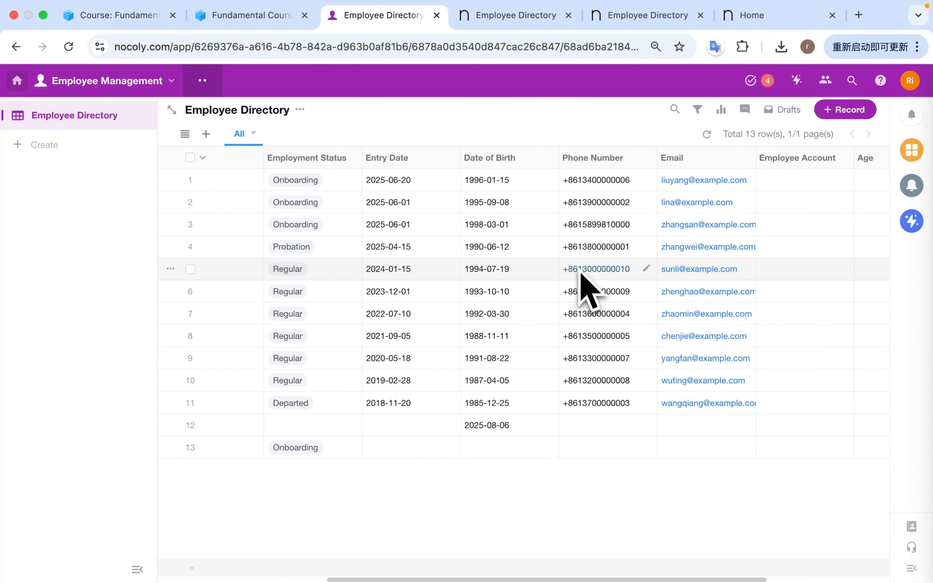
scroll(582, 278, right, 2)
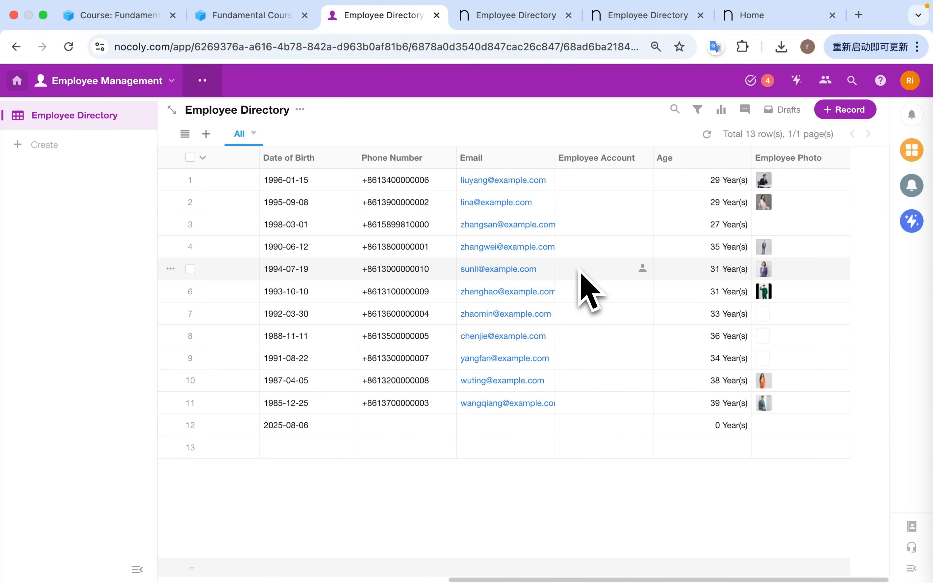
scroll(581, 273, left, 12)
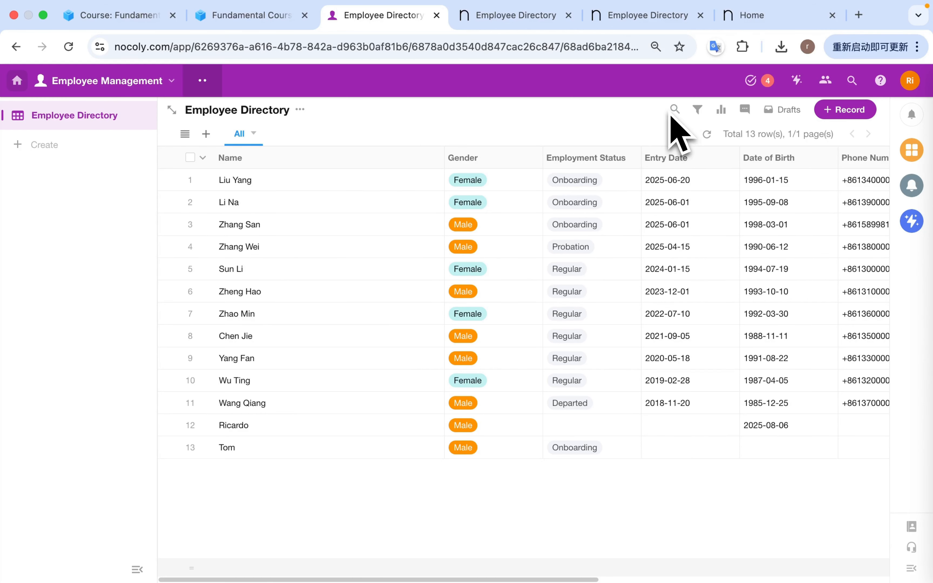
Step: Search the worksheet for an employee by surname, refine the search to the full name, and clear it
click(675, 109)
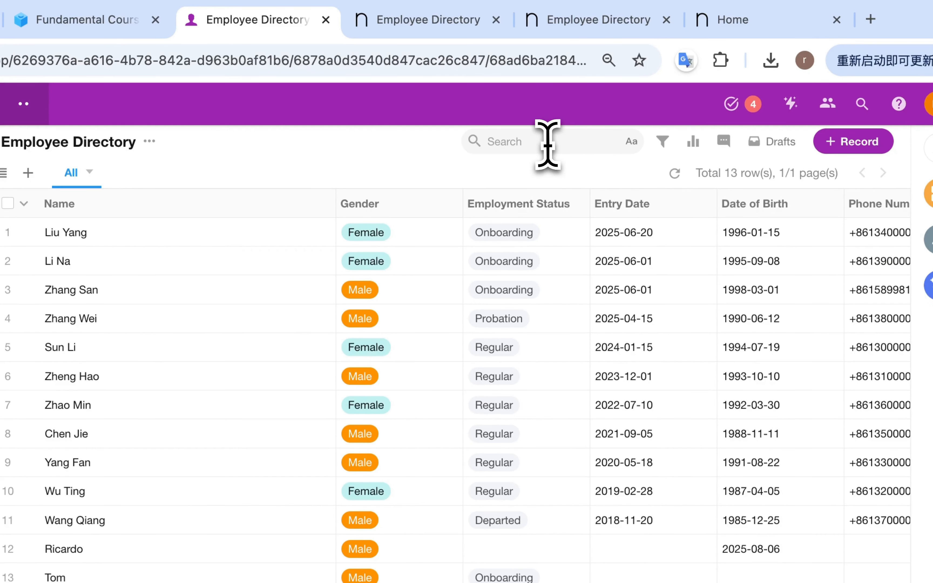
text(L)
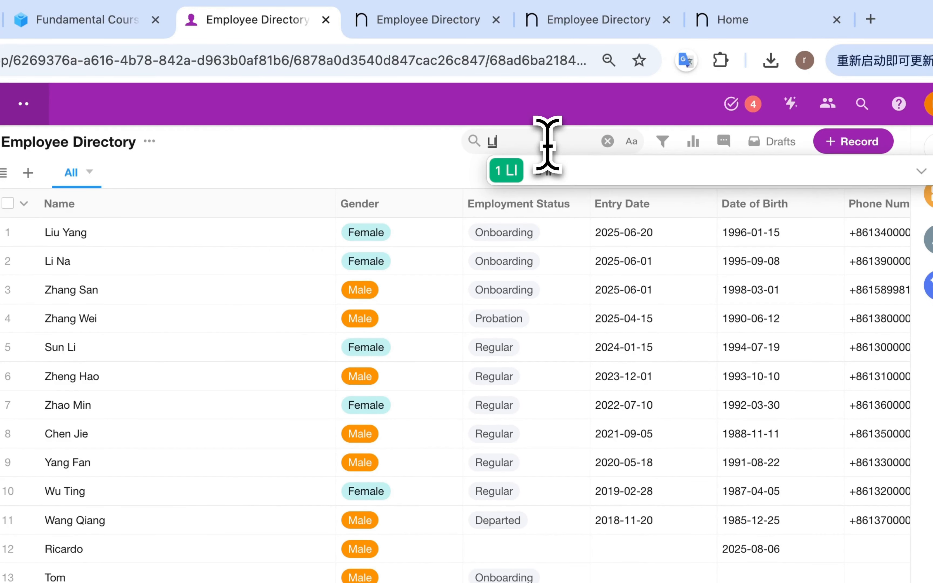
text(i)
key(Return)
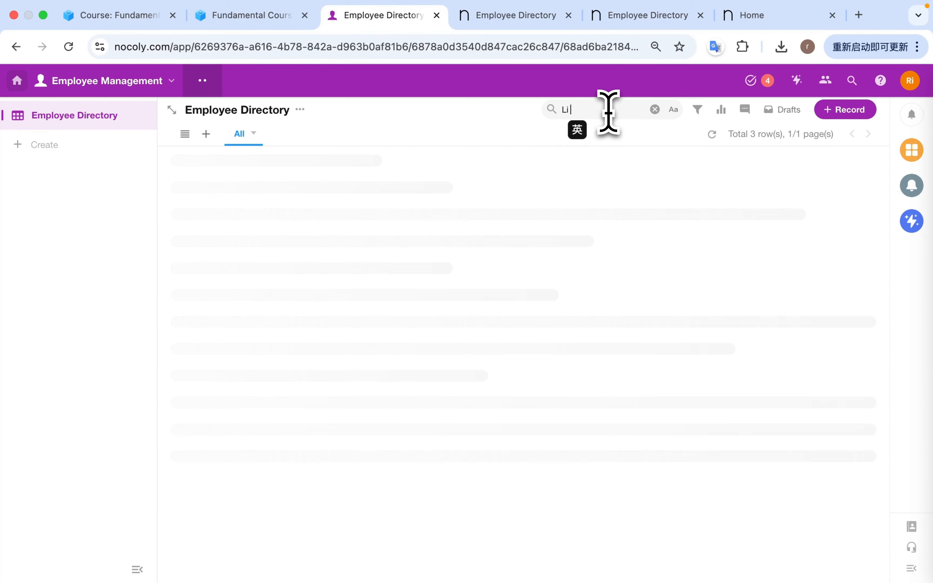
text(na)
key(Return)
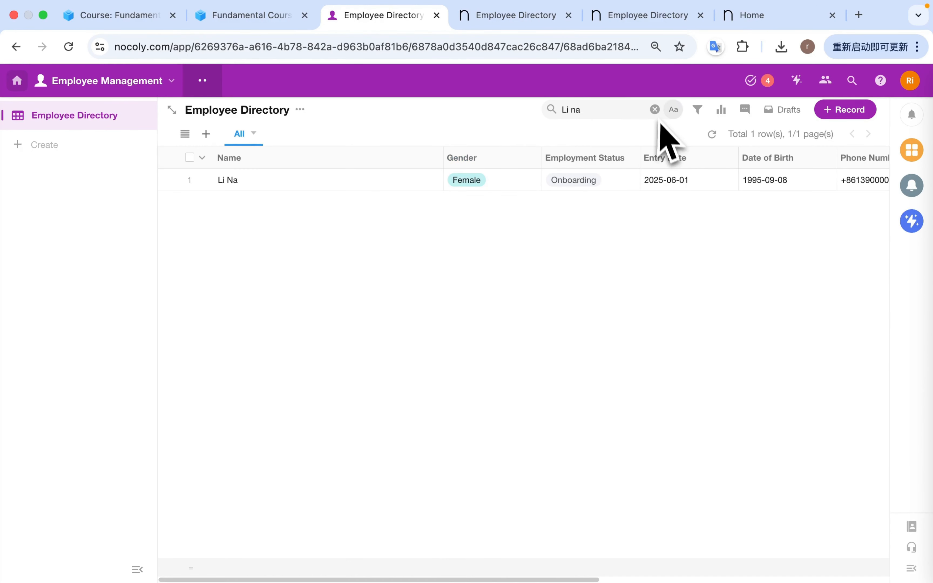
click(655, 109)
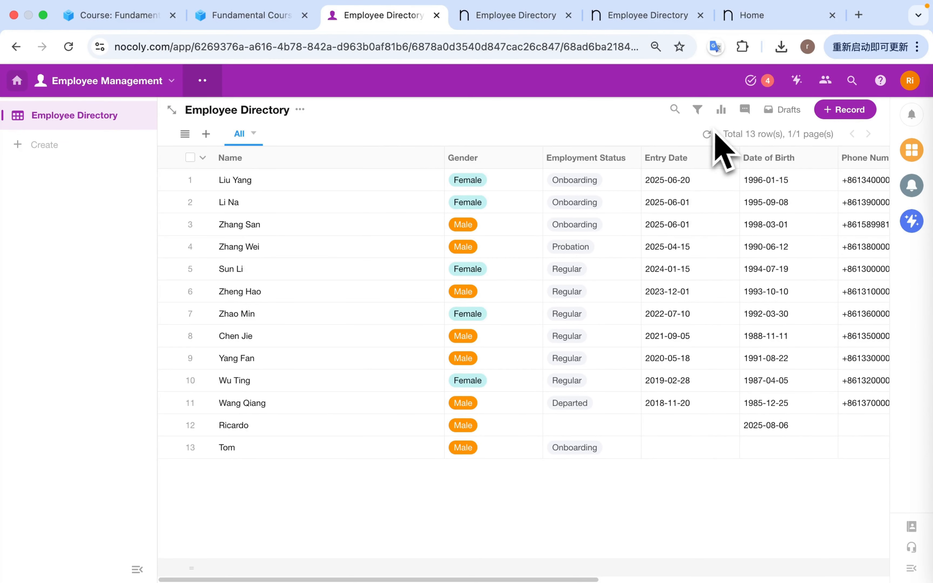
Step: Filter the worksheet to records whose Gender is Male, view the filtered list, and remove the filter
click(698, 111)
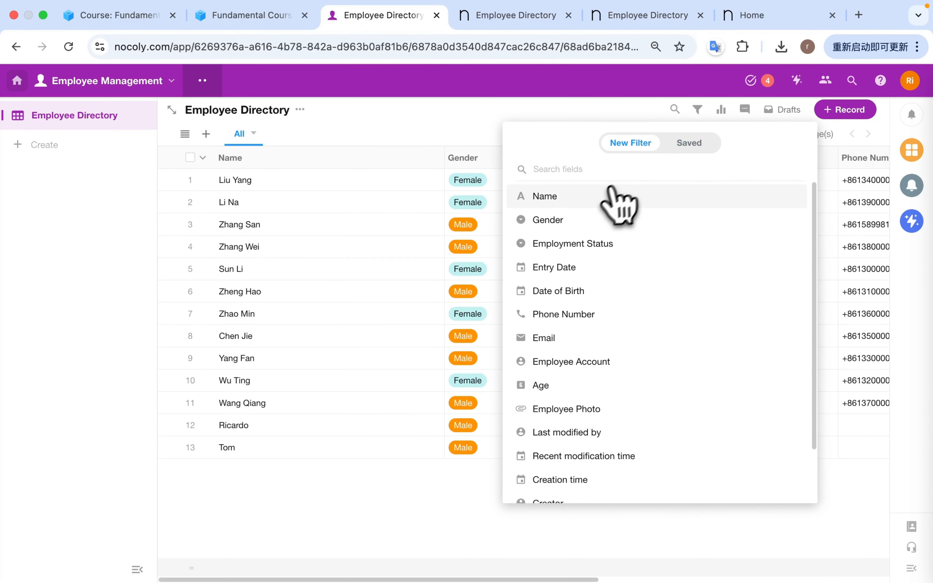
click(555, 221)
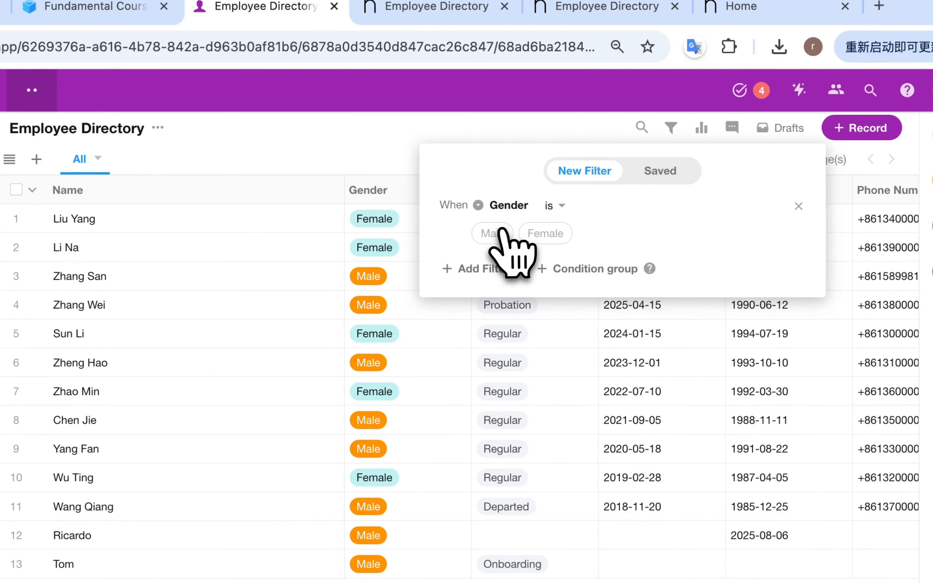
click(492, 234)
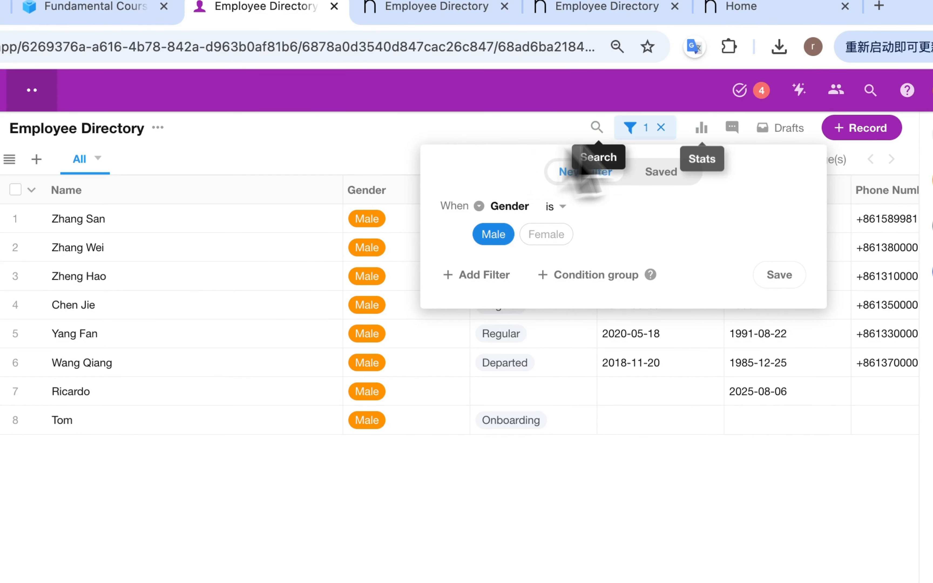
click(456, 136)
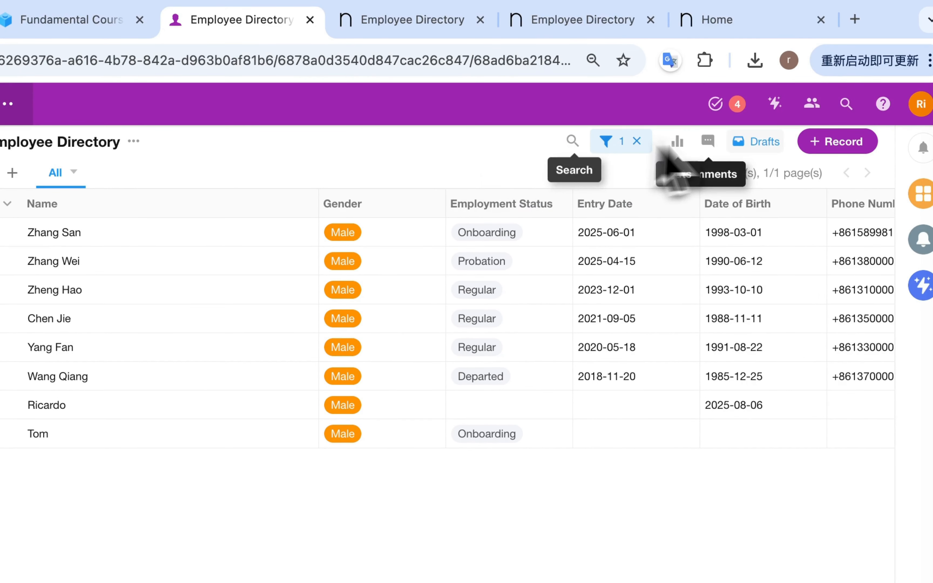
click(637, 141)
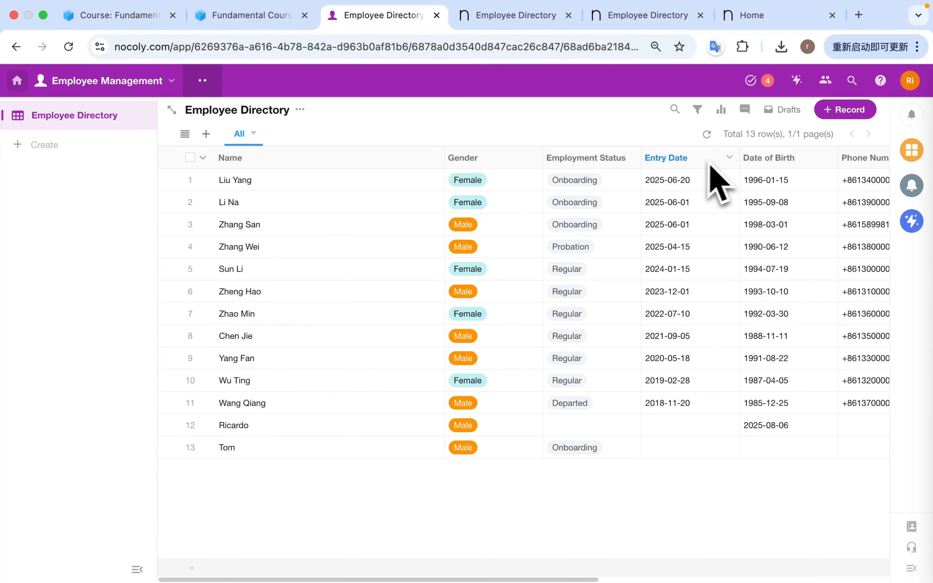
Step: Sort the worksheet by Entry Date with the latest first, and delete the last two records, which have no entry date
click(730, 157)
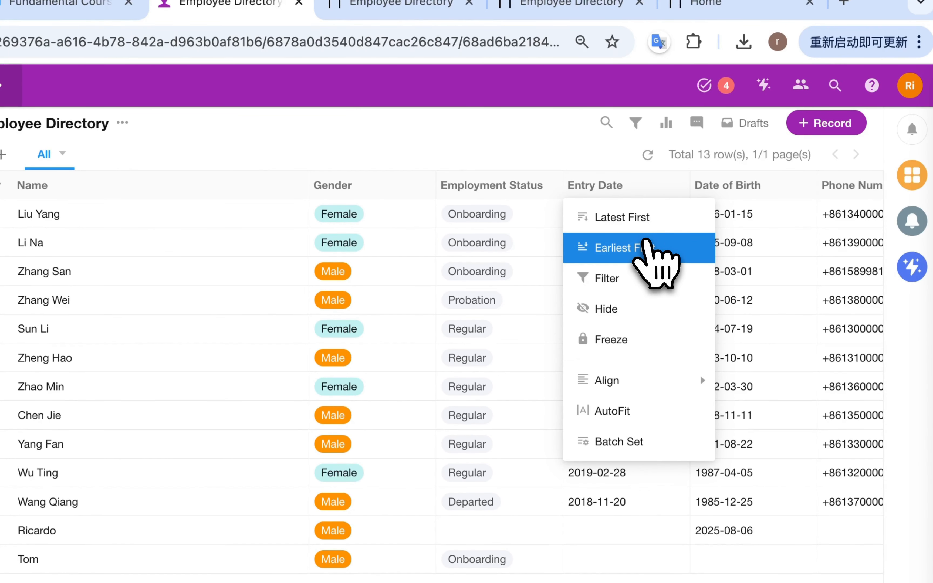
click(622, 224)
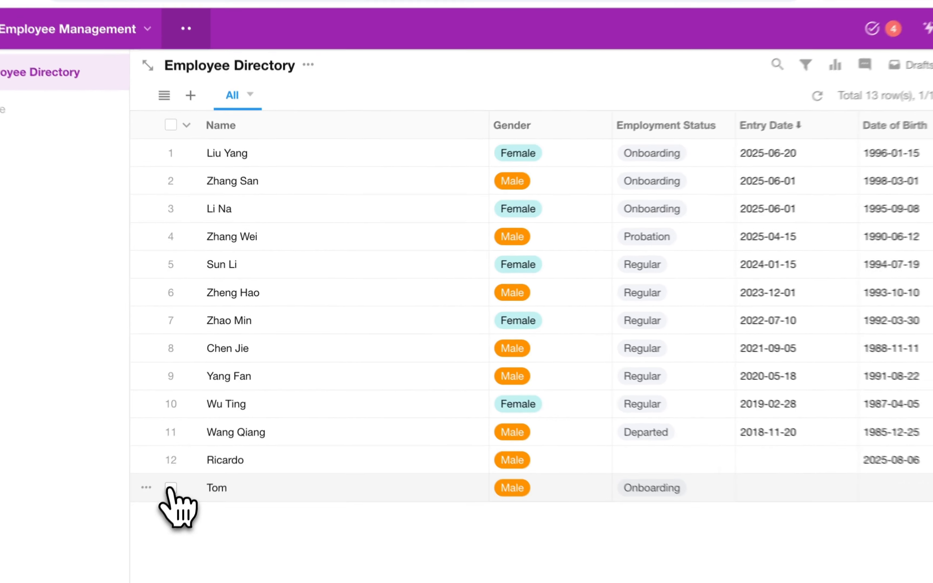
click(171, 489)
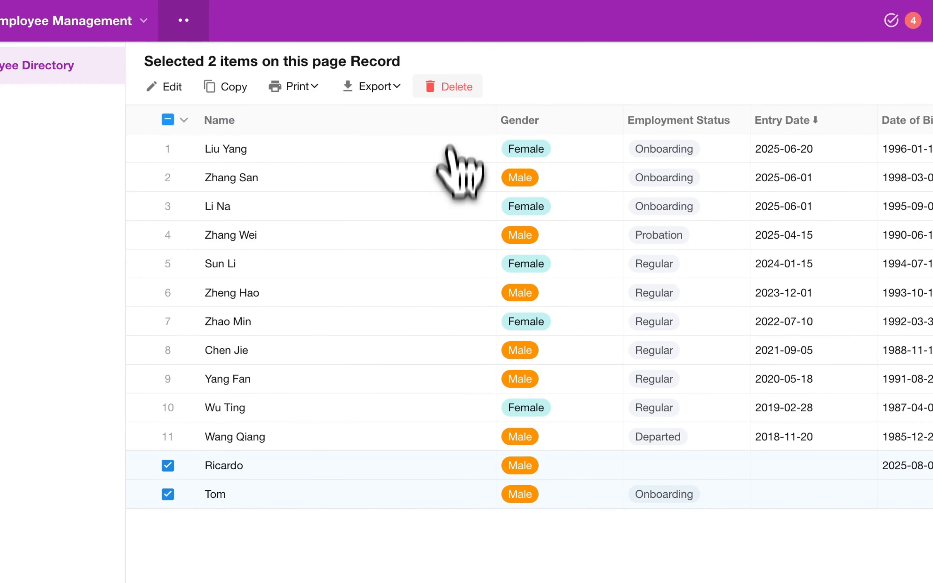
click(454, 86)
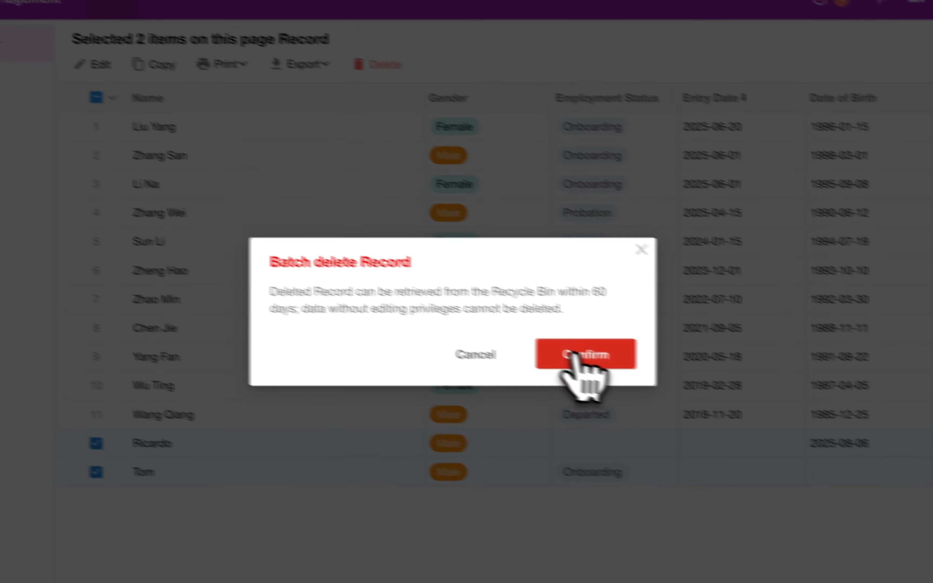
click(656, 377)
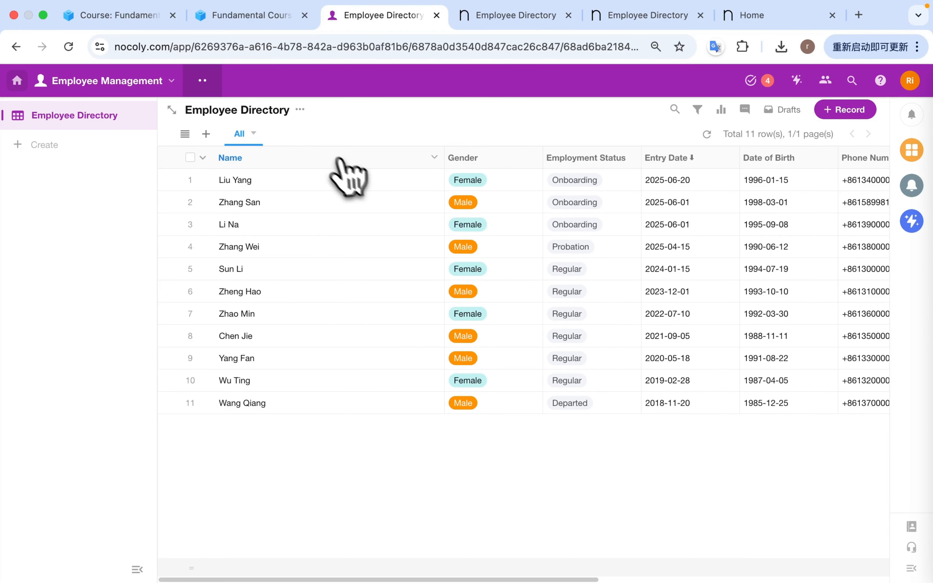
Step: Restore the second record listed in the Employee Directory's Recycle Bin and return to the worksheet
click(301, 110)
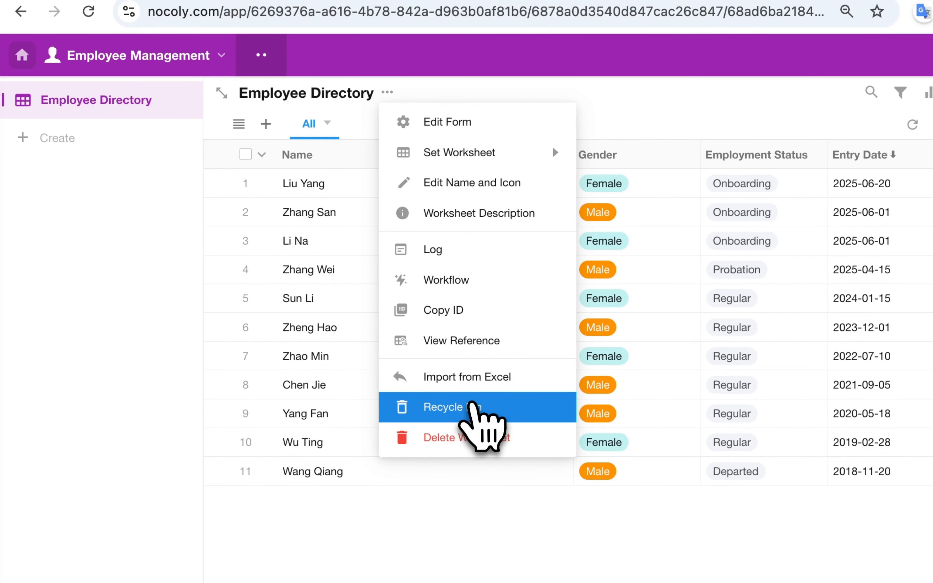
click(473, 406)
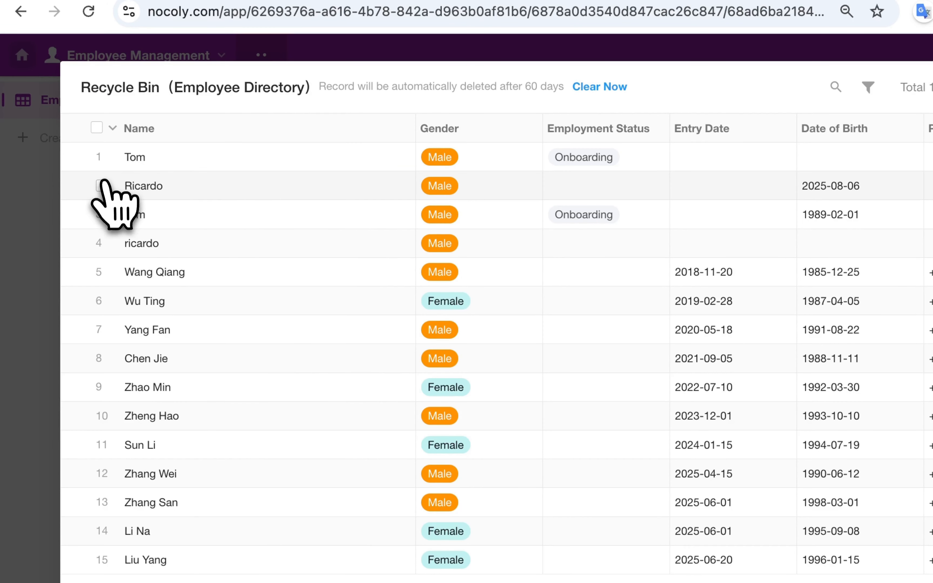
click(102, 186)
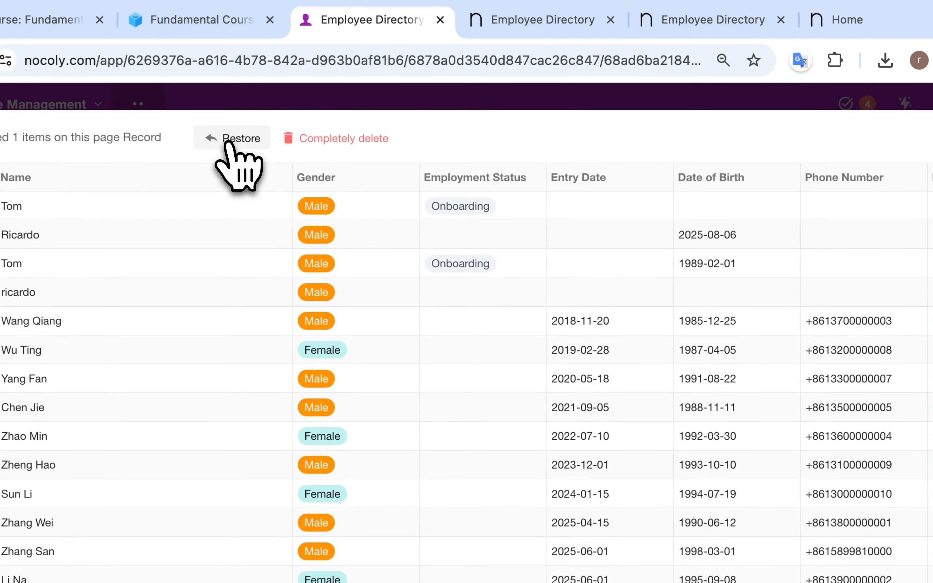
click(274, 108)
click(853, 121)
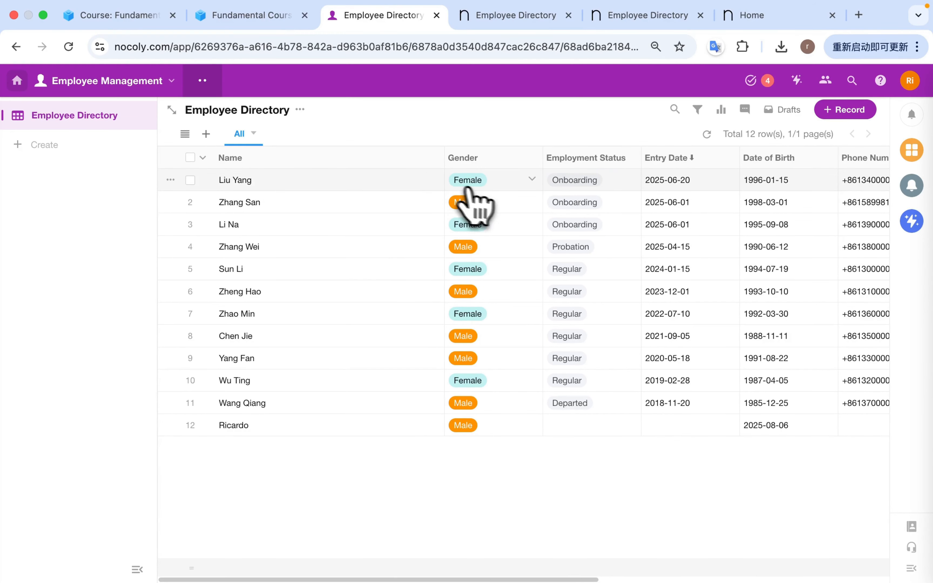
Step: Open the first record's Name cell for inline editing and leave it again
click(436, 181)
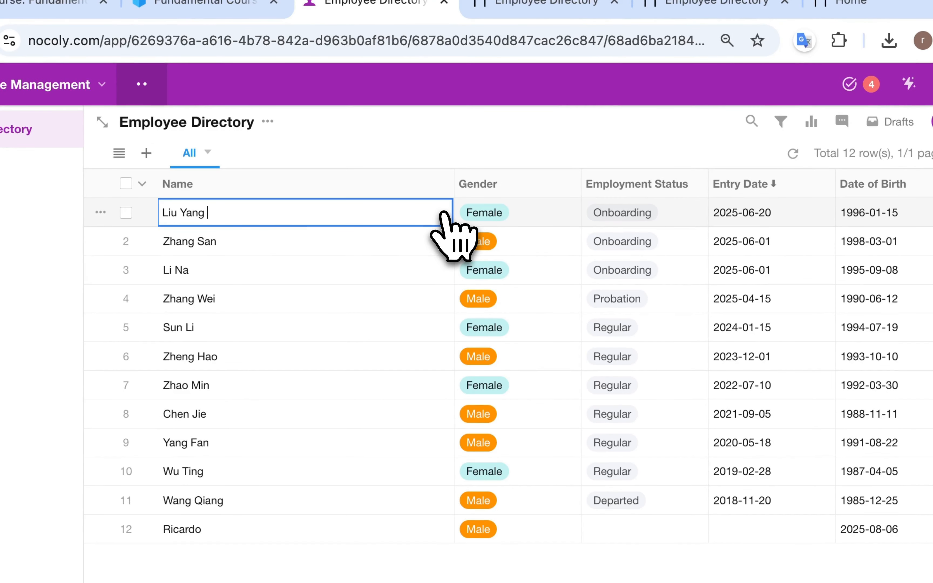
click(444, 213)
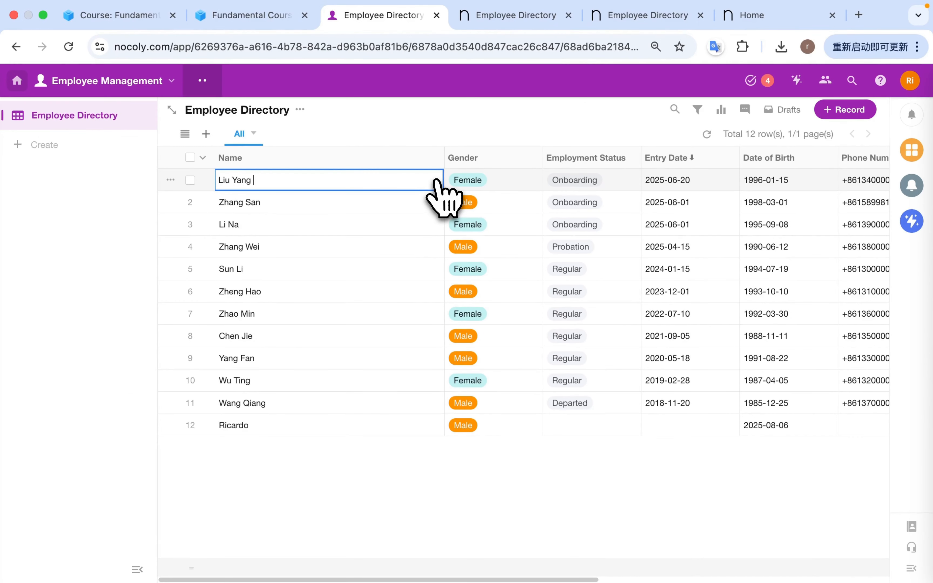
click(470, 132)
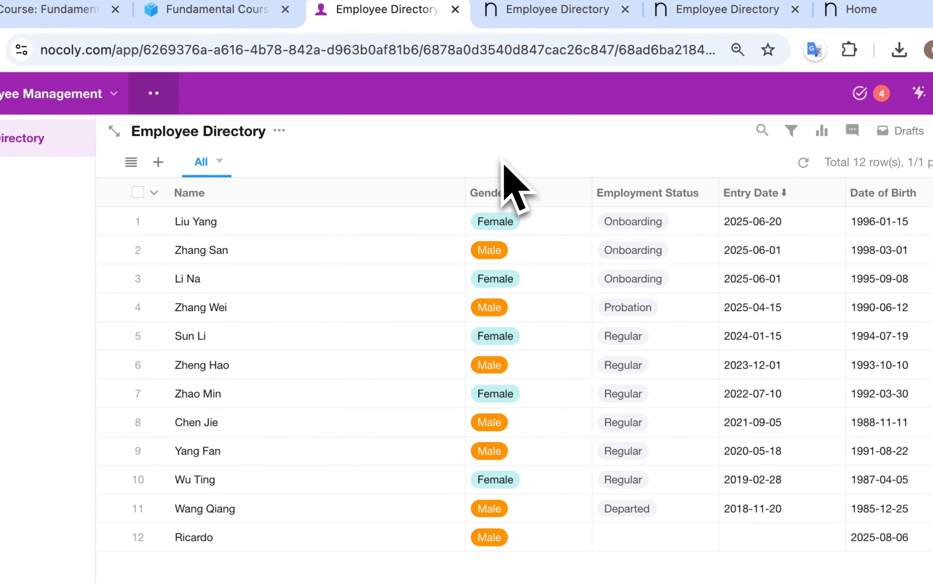
Step: Open the first record's detail page, set its Employment Status to Probation and save the change
click(362, 225)
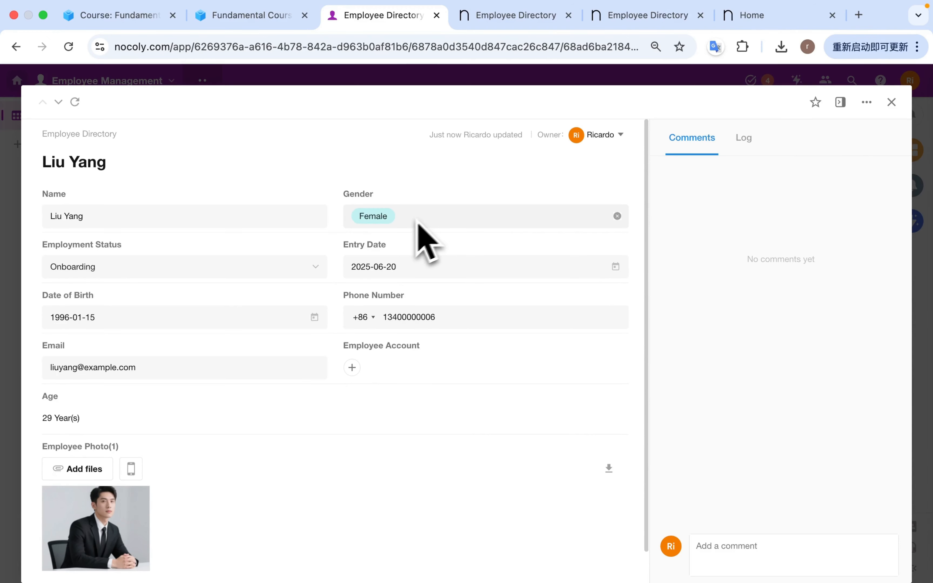
click(187, 268)
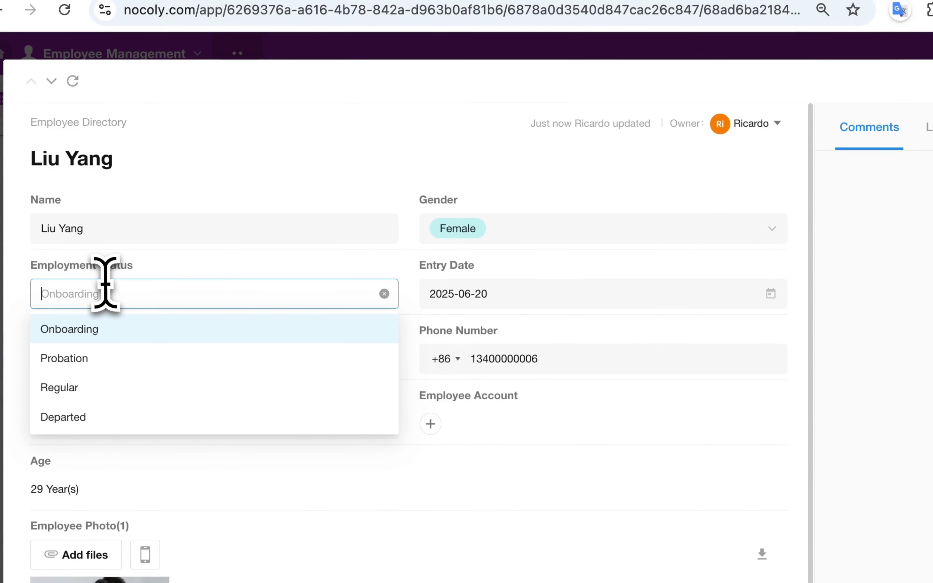
click(109, 361)
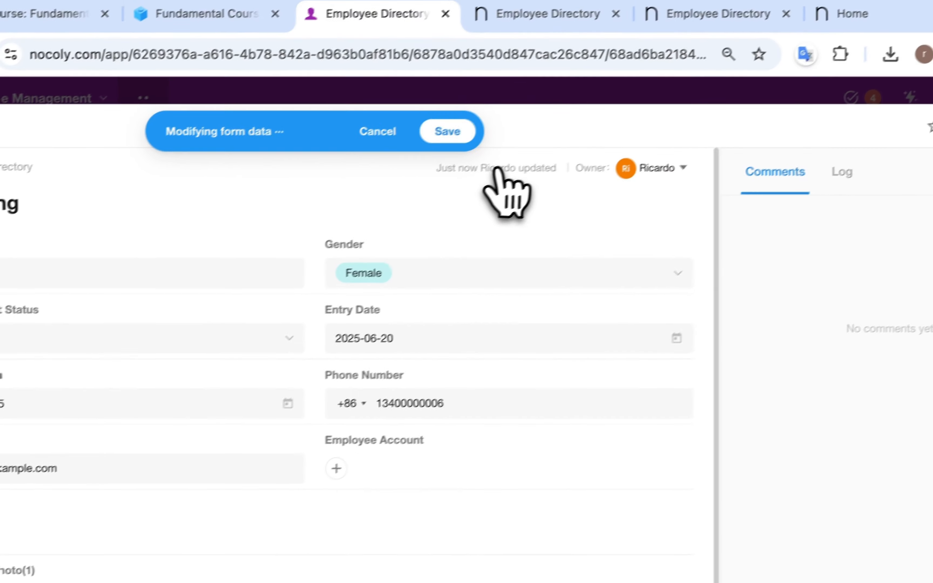
click(438, 146)
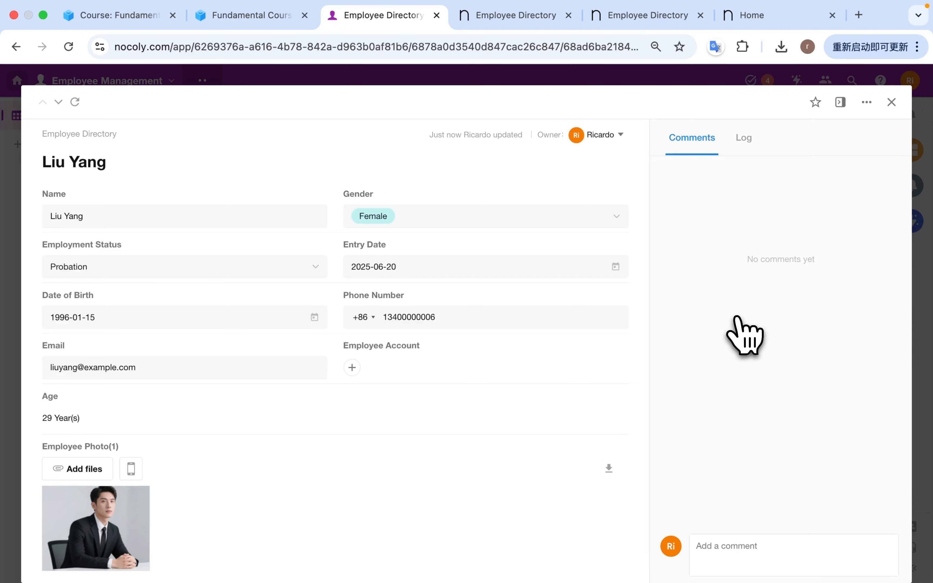
click(715, 560)
text(@)
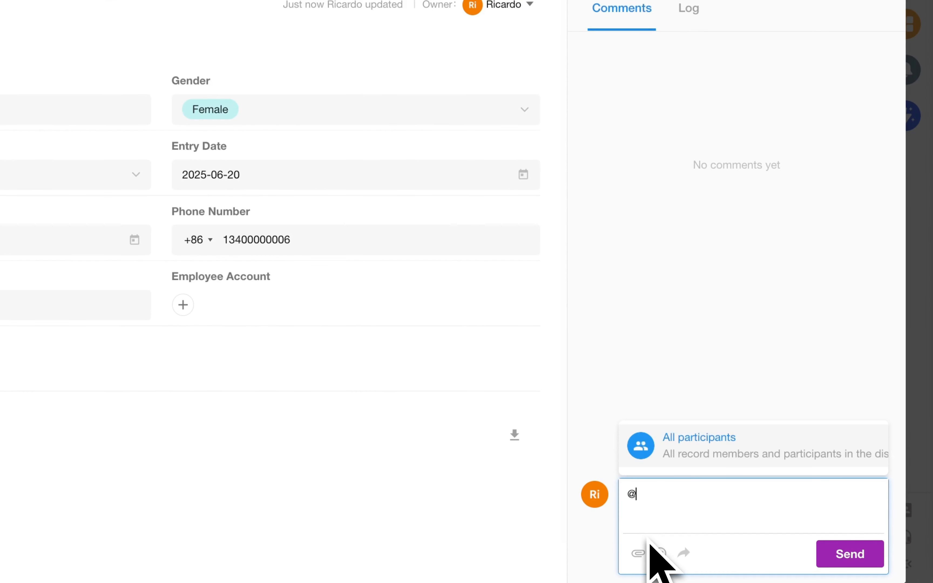
click(689, 449)
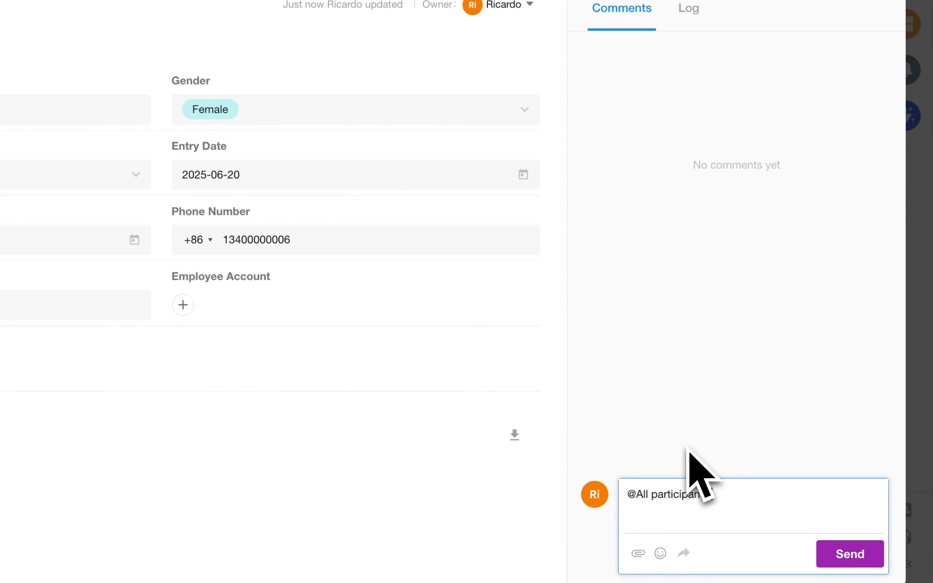
text(th)
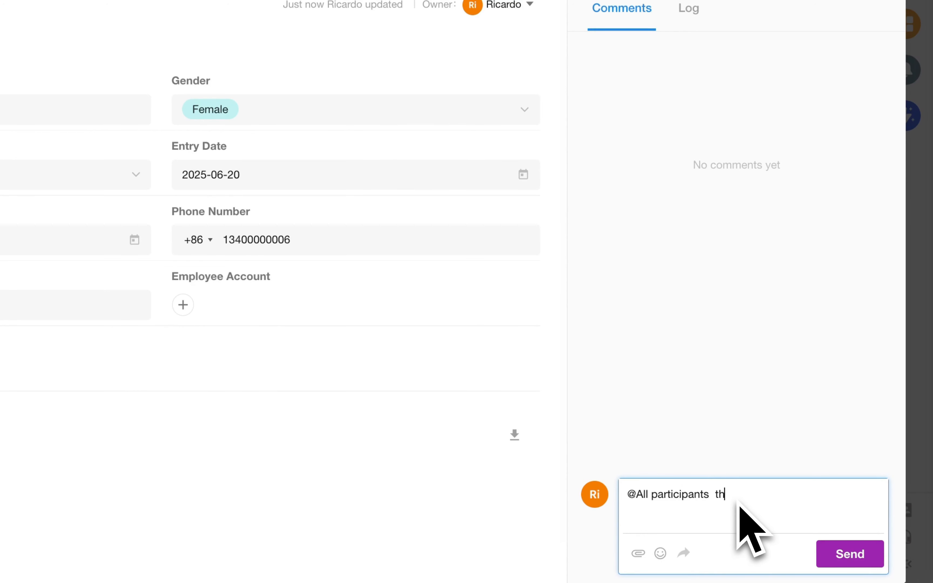
text(is is )
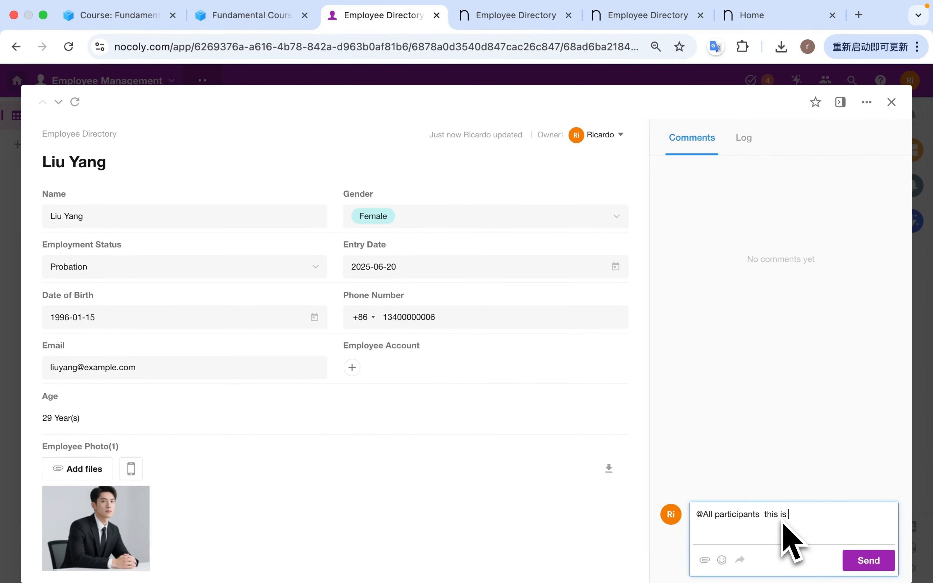
text(good)
click(885, 563)
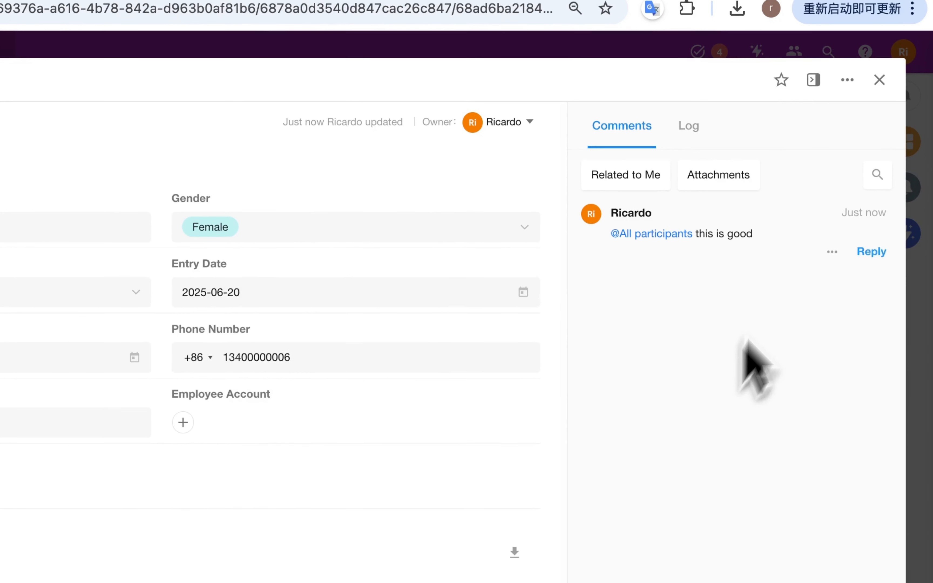
Step: Review the field changes in the record's log and close the record
click(690, 128)
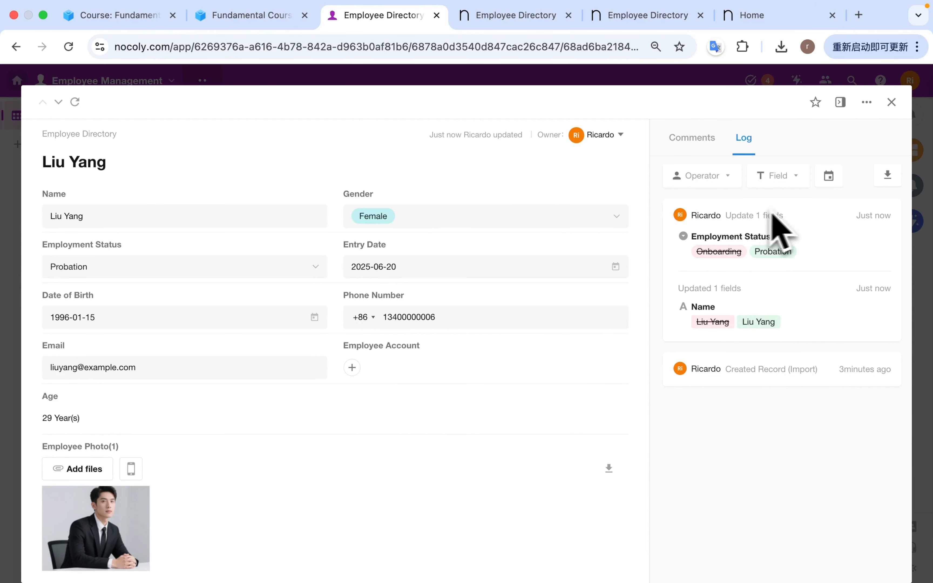
click(892, 102)
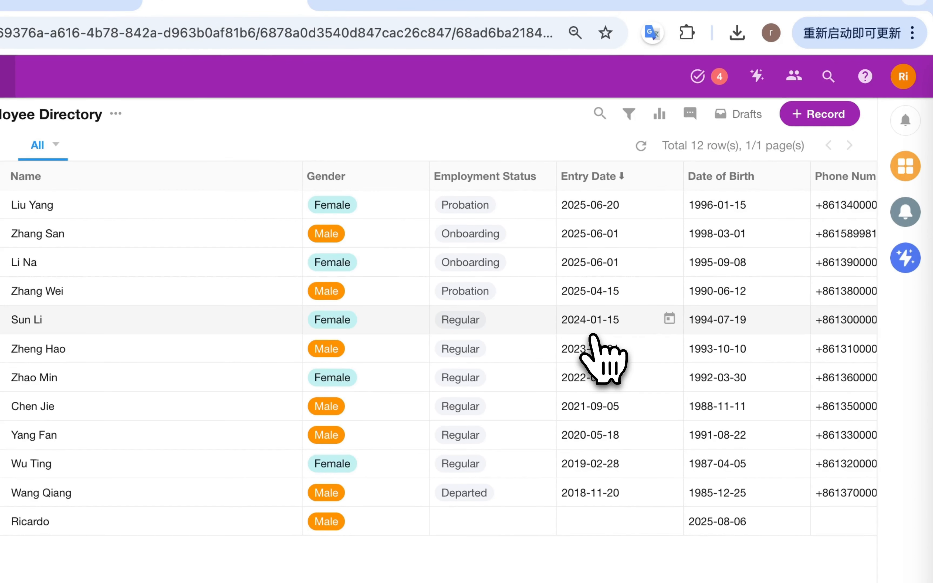